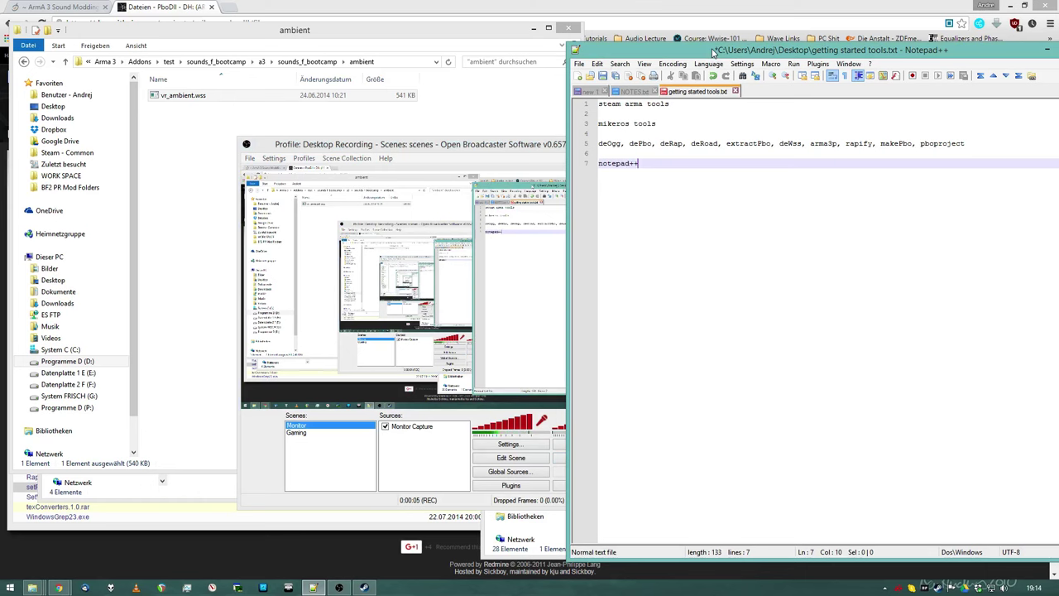
Launch Arma 3 Tools from the Steam library, then close its launcher and hide Steam
click(364, 588)
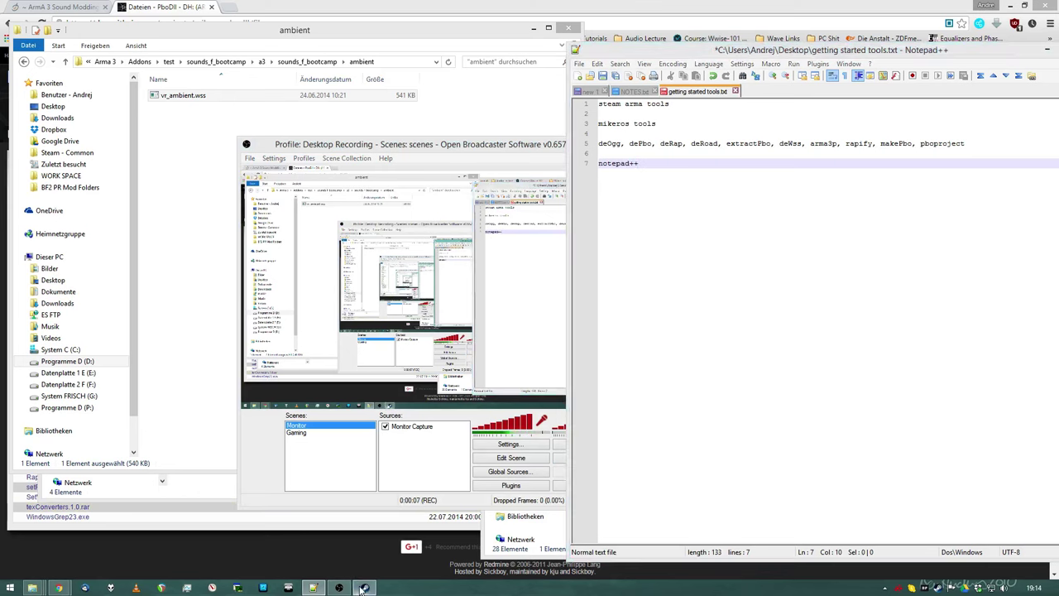
mouse_move(467, 62)
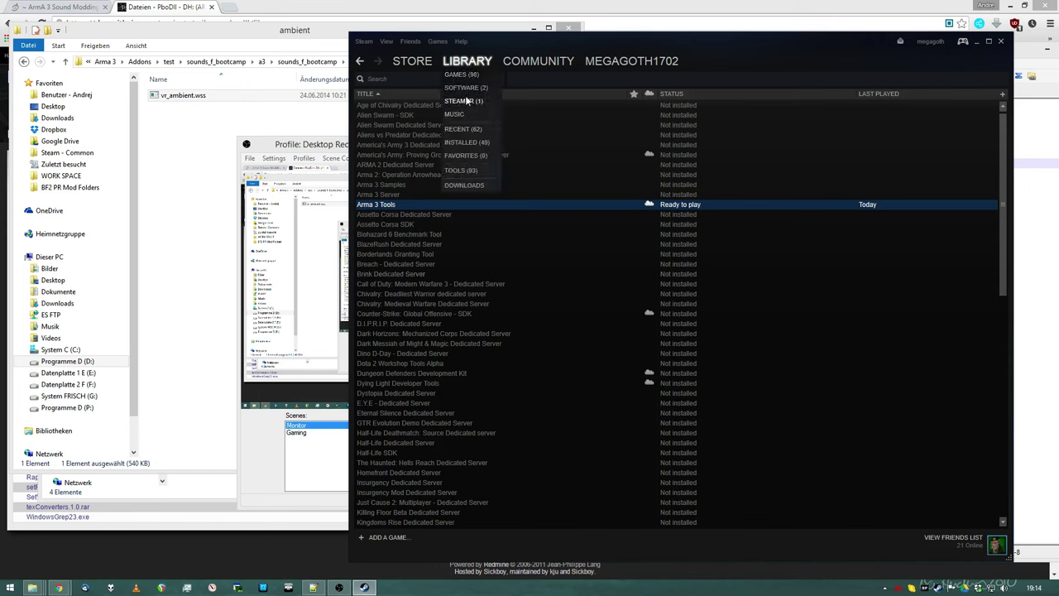
right_click(411, 206)
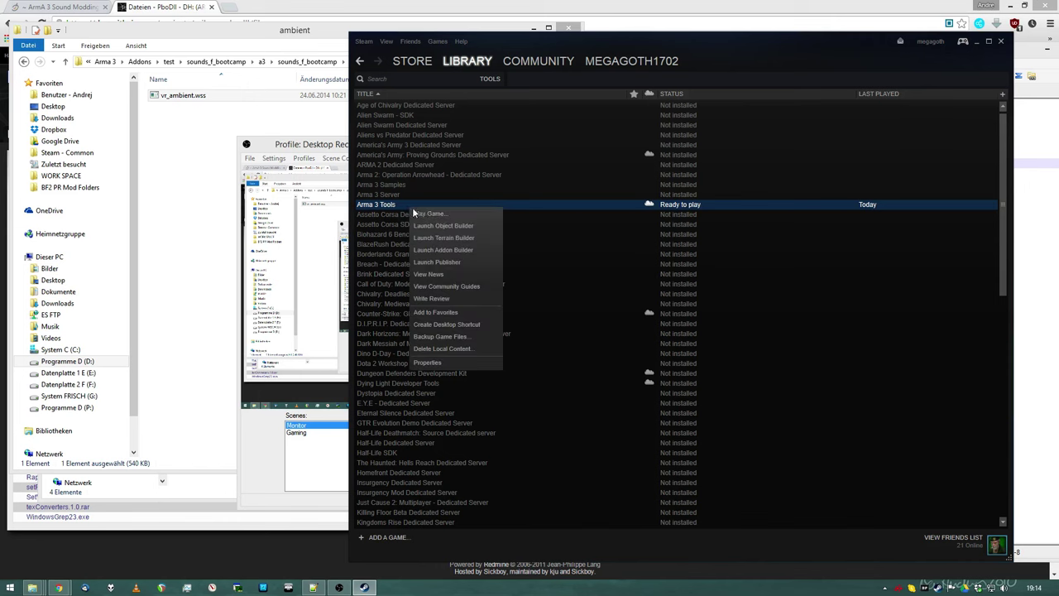
double_click(528, 207)
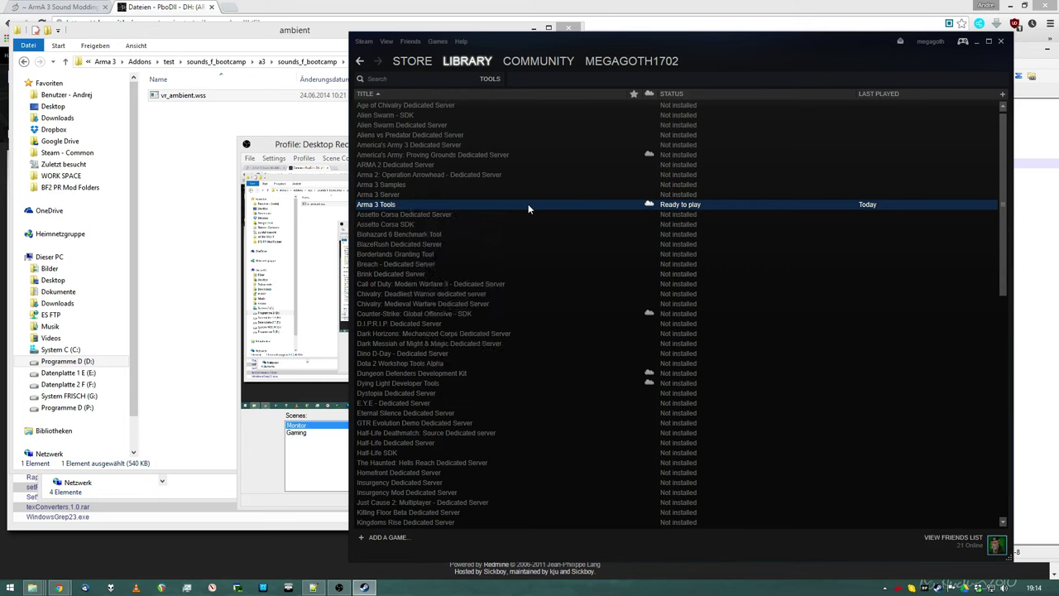
click(535, 352)
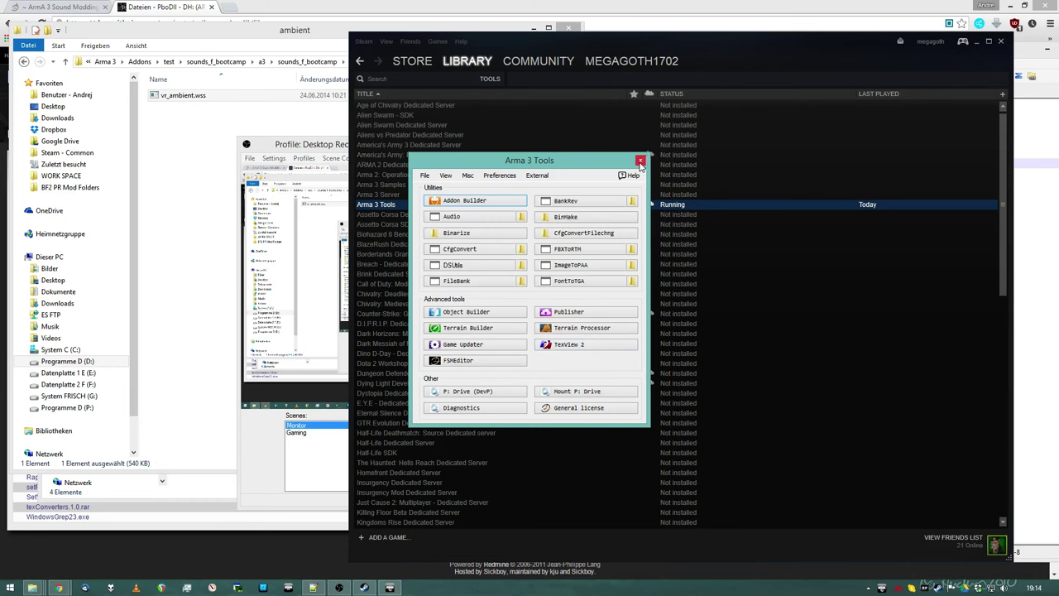
click(641, 160)
click(977, 42)
Review the Mikero tool names in the Notepad++ notes and bring up the PboDll downloads page
click(670, 123)
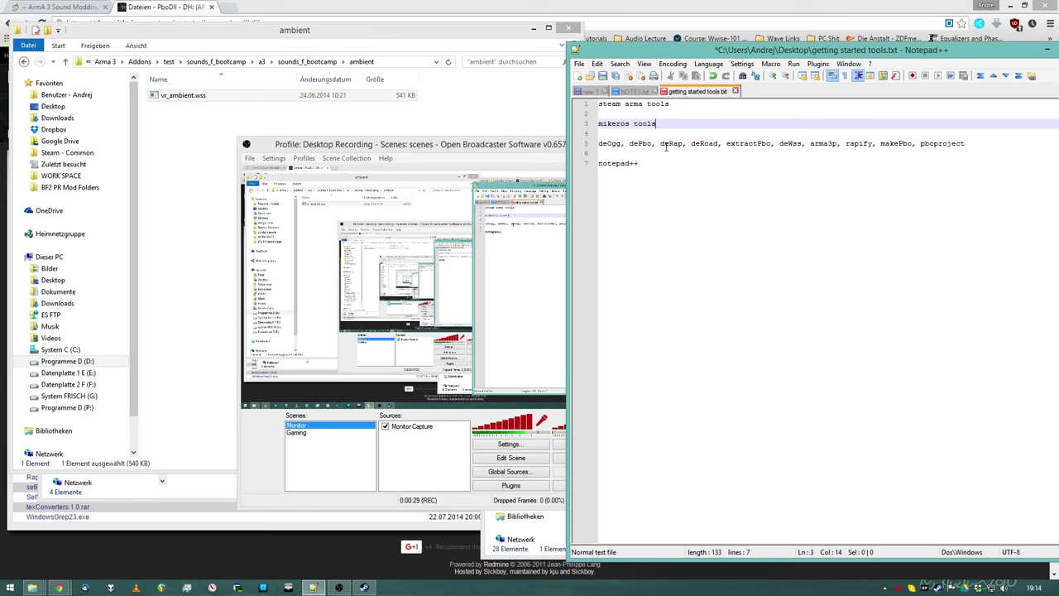
drag(601, 144, 970, 143)
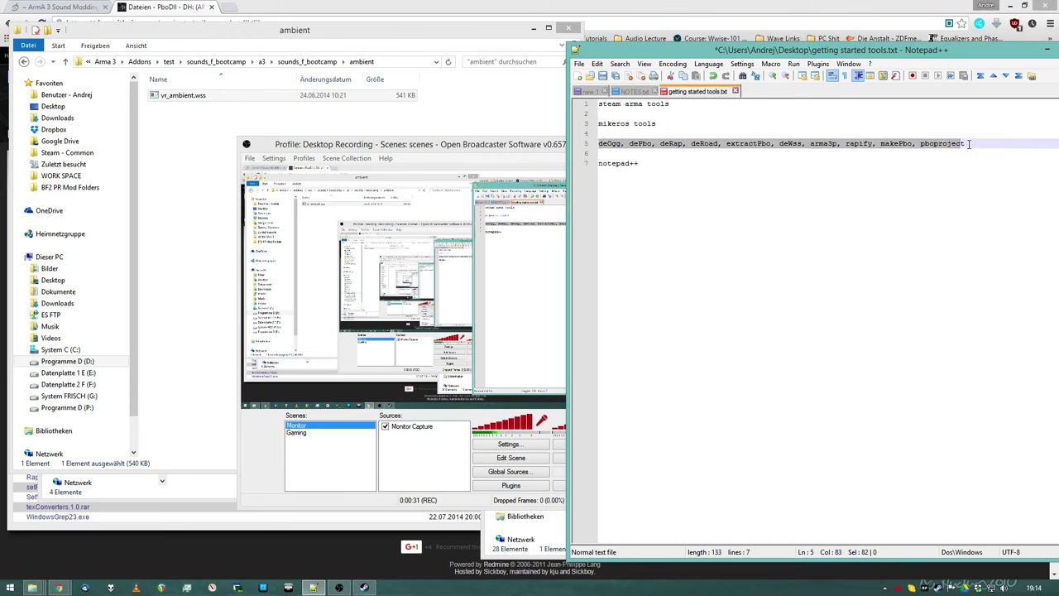
click(970, 143)
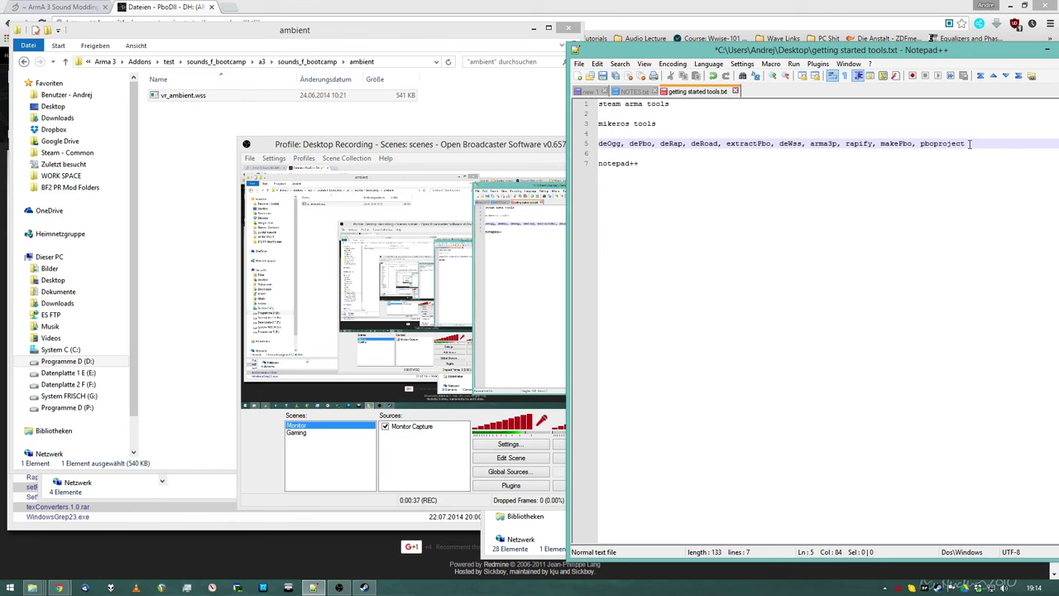
click(598, 5)
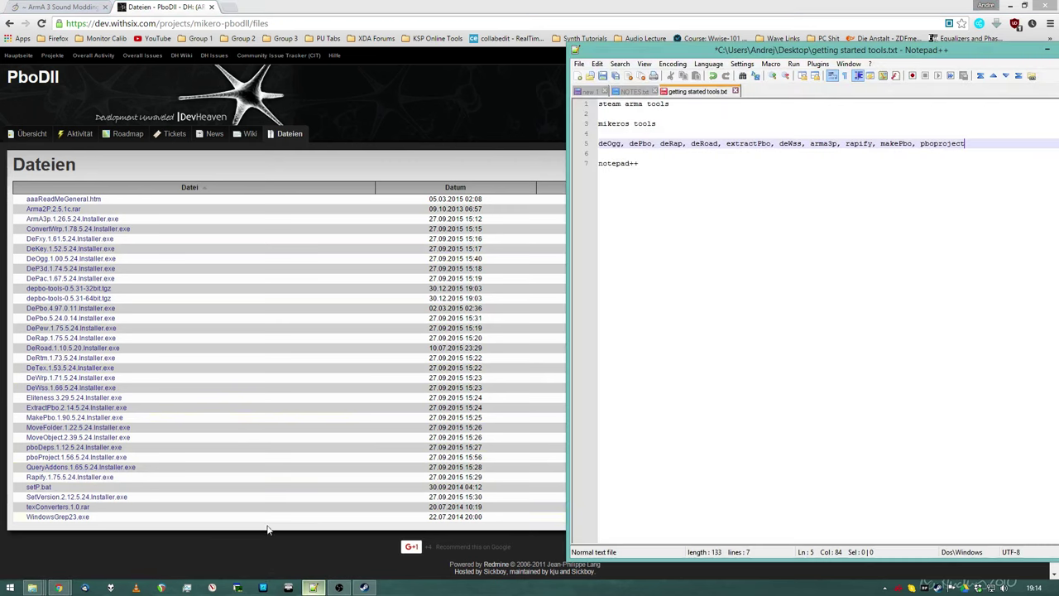
Bring the Notepad++ tool notes forward at the notepad++ line and preview open folder windows
click(313, 587)
click(661, 164)
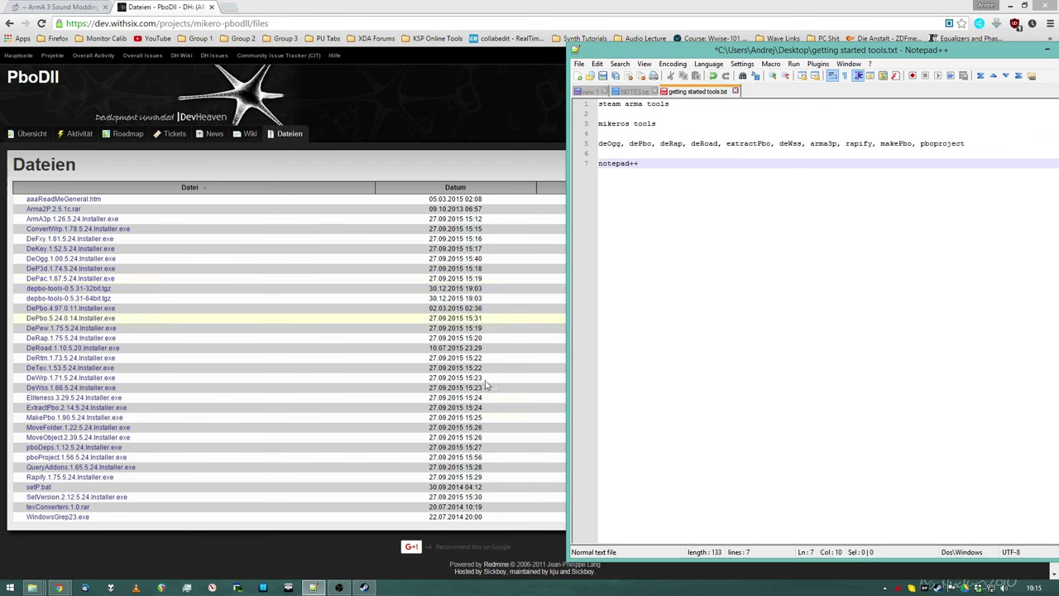
click(32, 588)
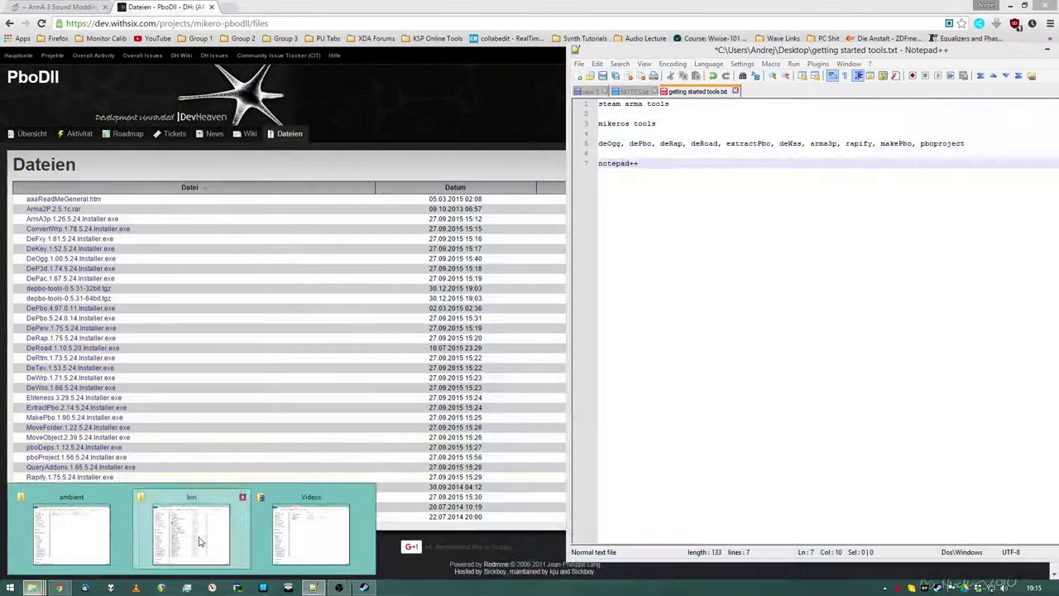
Look over DeWss and DeRap in the DePboTools bin folder, then switch to the Addons test window
click(201, 533)
drag(750, 114, 352, 122)
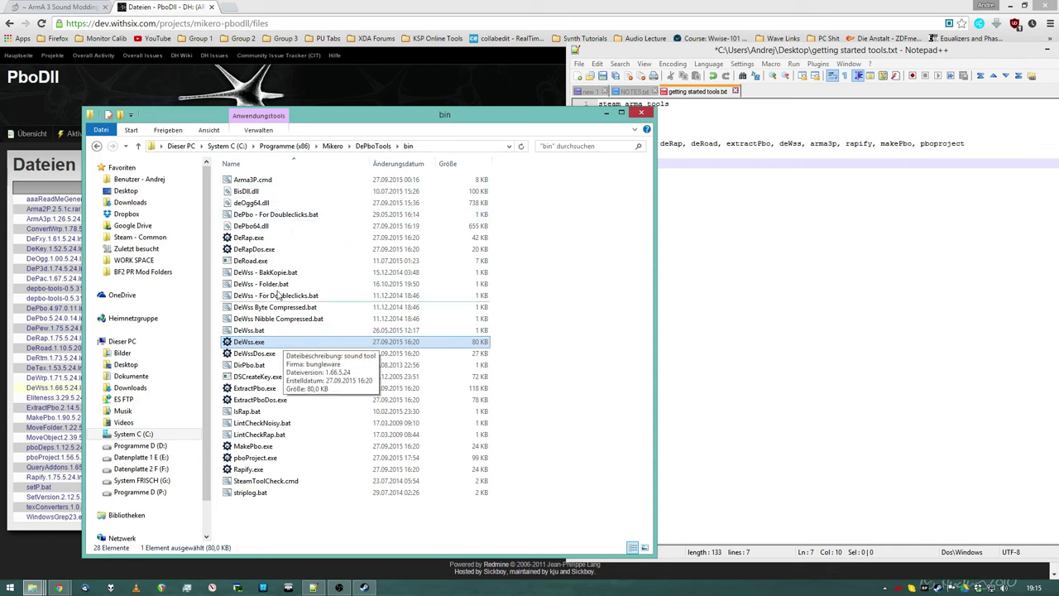
click(264, 249)
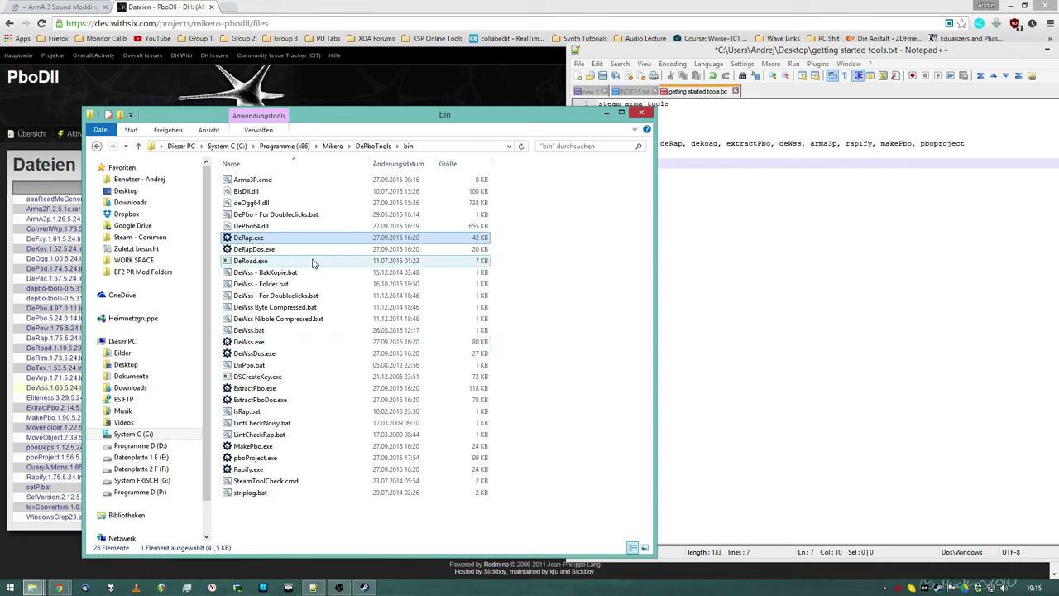
mouse_move(251, 261)
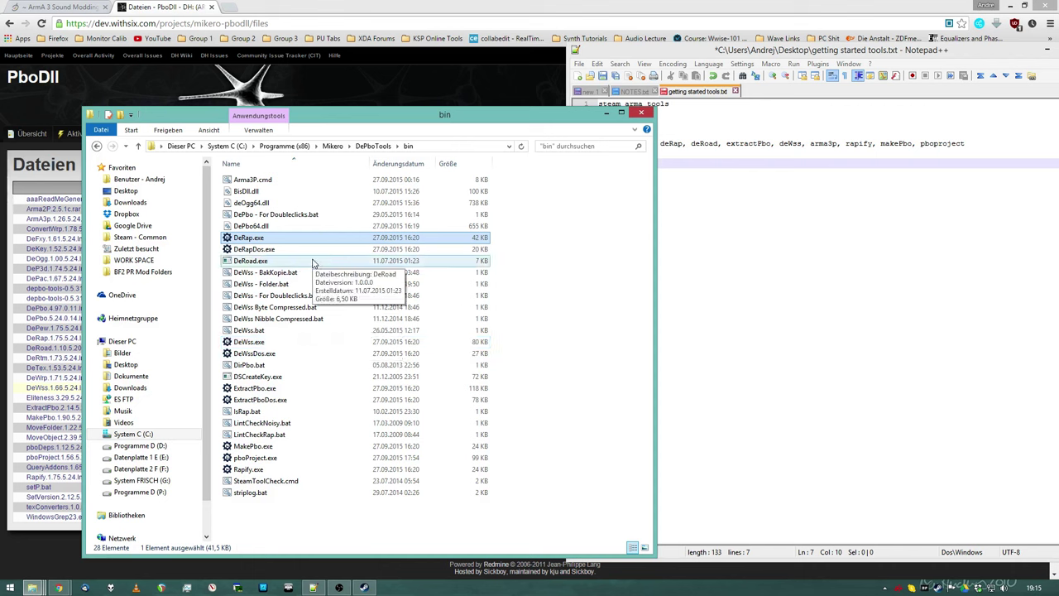
click(31, 588)
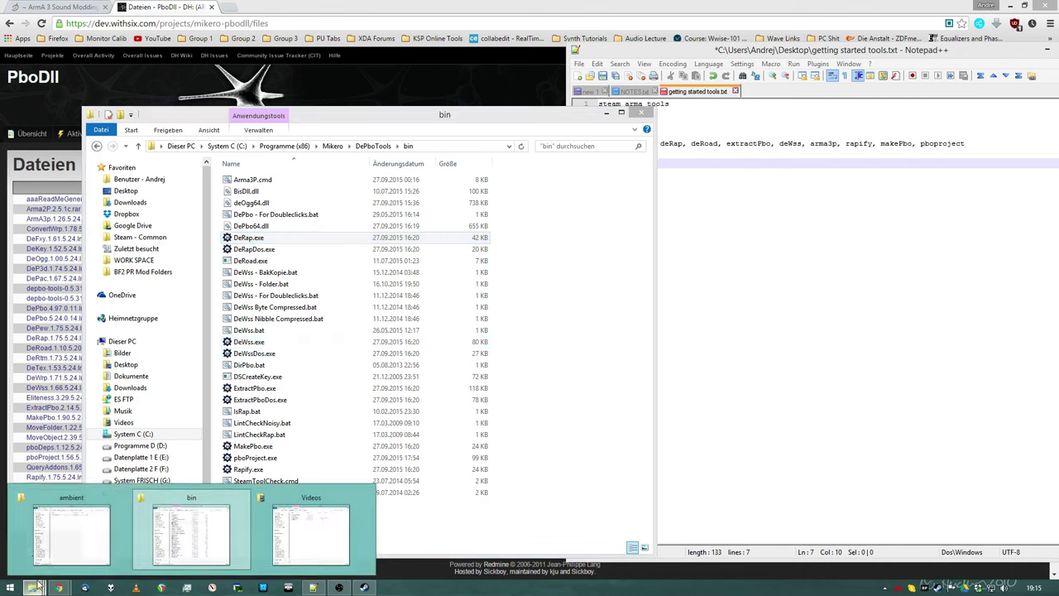
click(69, 529)
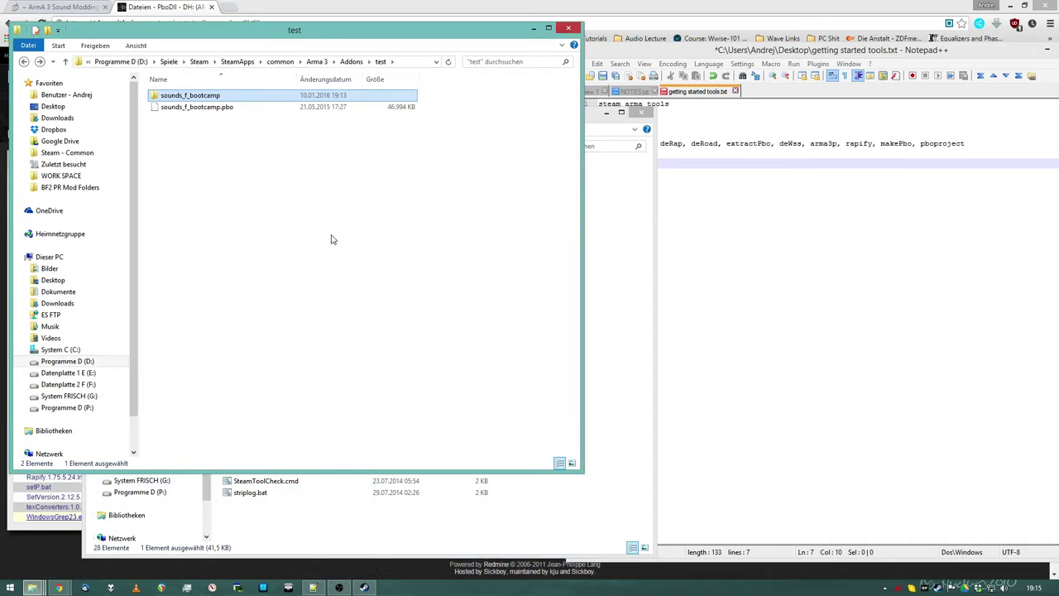
Delete the old unpacked sounds_f_bootcamp folder from the test folder
key(Delete)
click(616, 127)
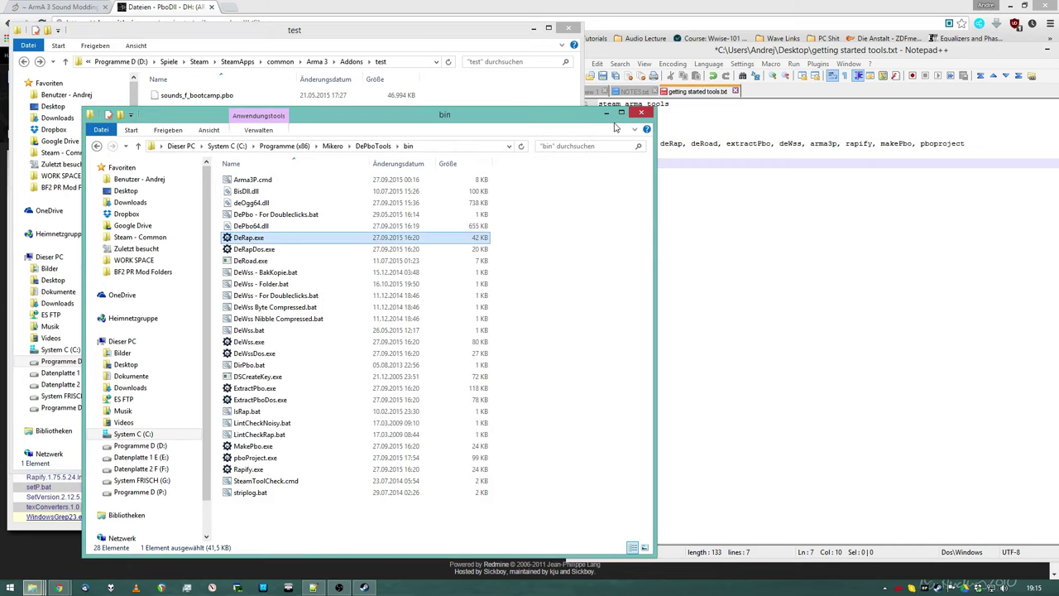
click(472, 39)
Extract sounds_f_bootcamp.pbo with ExtractPbo via Open with > Extracts all pbo types
click(203, 101)
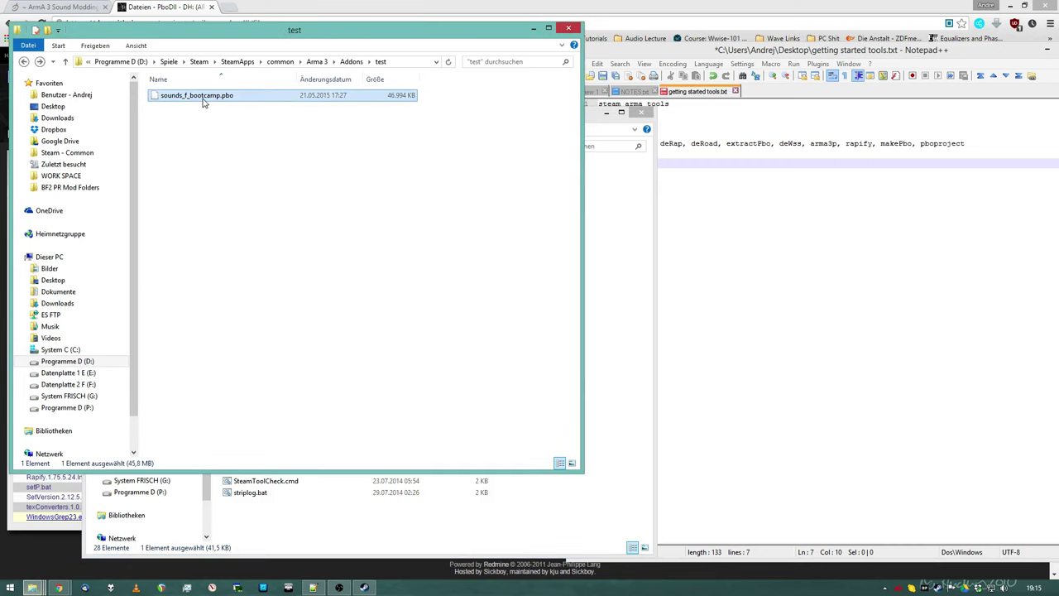
right_click(203, 101)
mouse_move(239, 196)
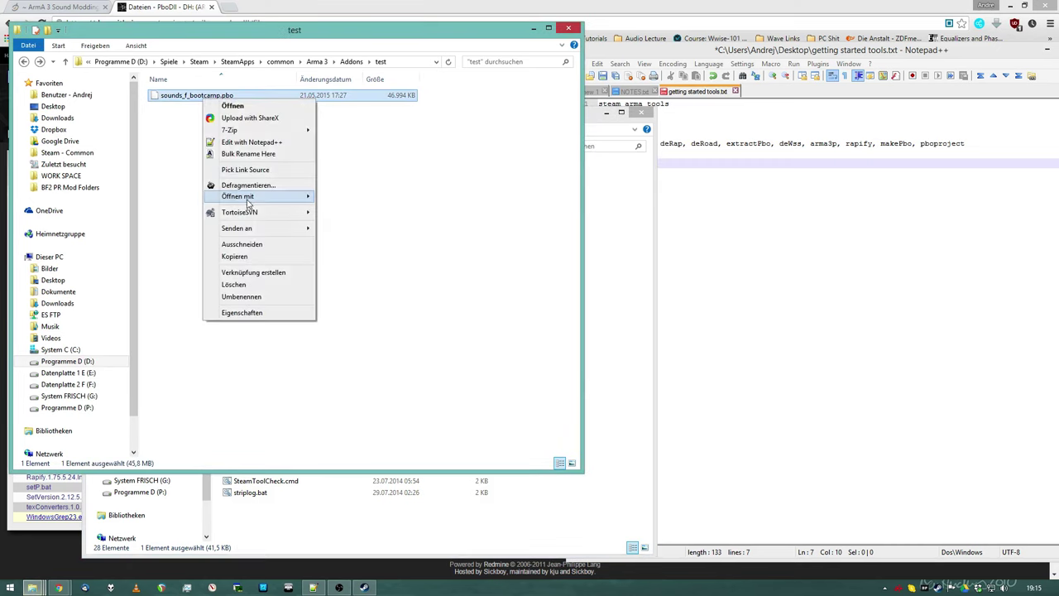
click(185, 179)
click(184, 99)
right_click(184, 101)
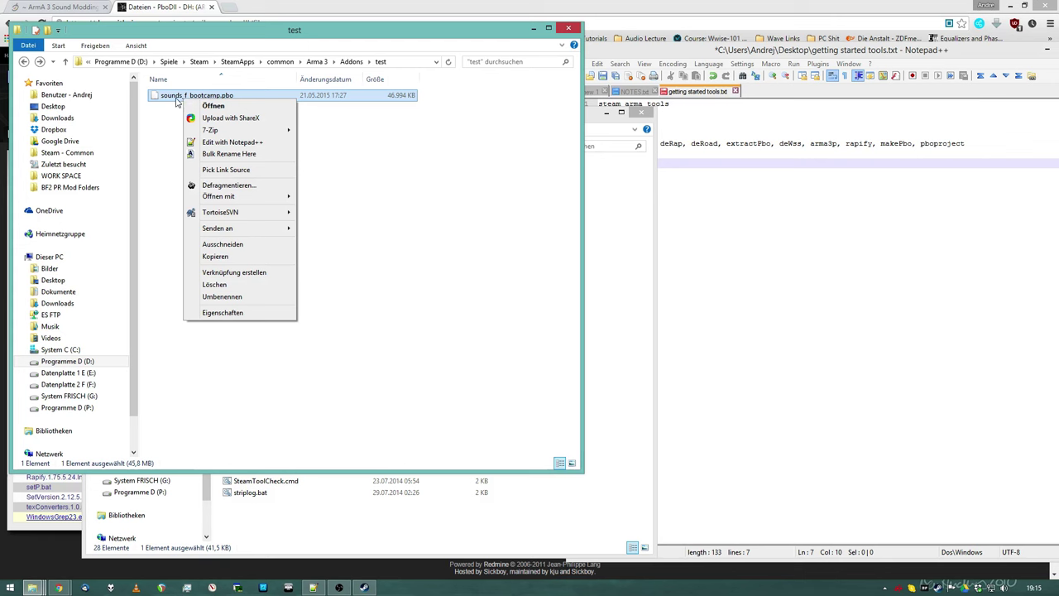
right_click(173, 100)
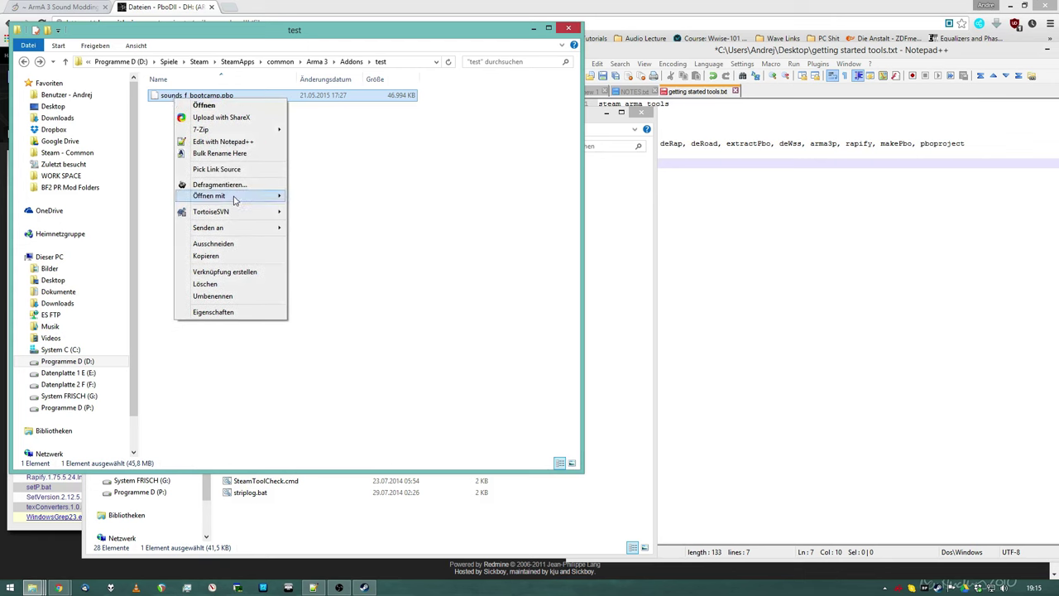
click(335, 215)
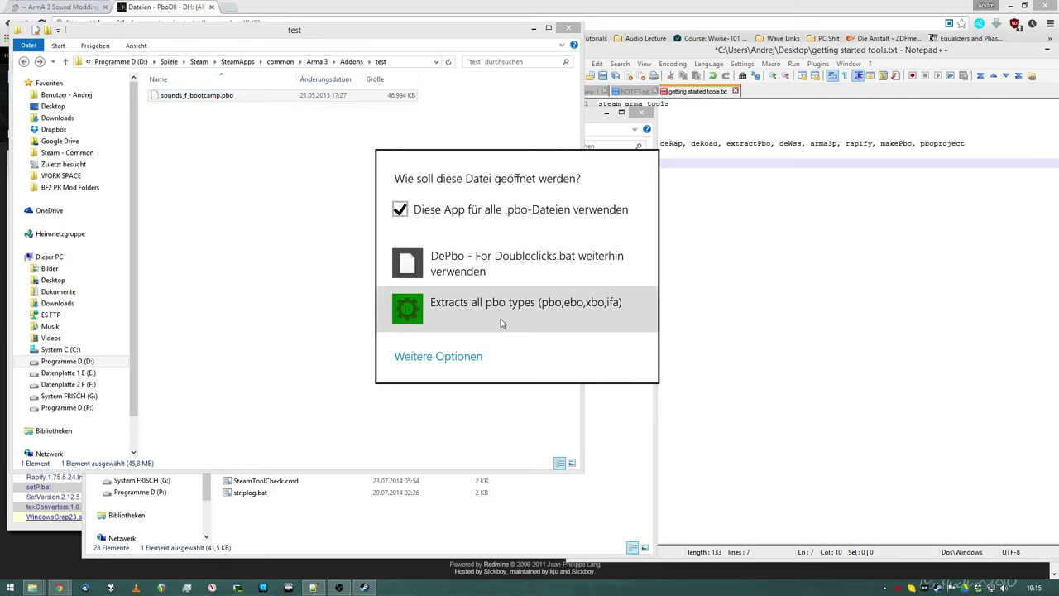
click(438, 358)
scroll(511, 403, down, 5)
scroll(510, 403, down, 1)
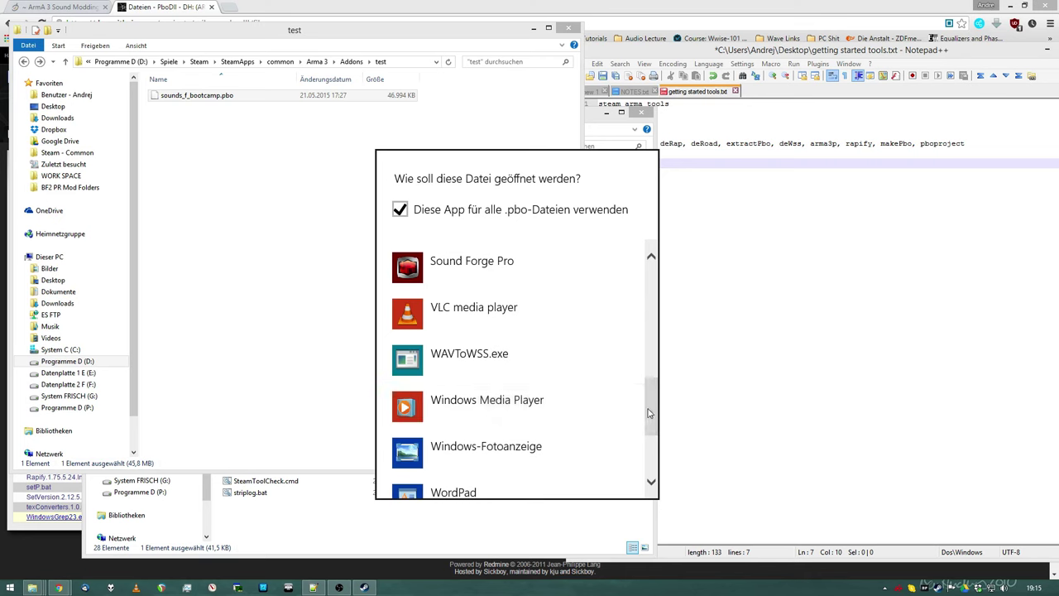
drag(652, 407, 651, 294)
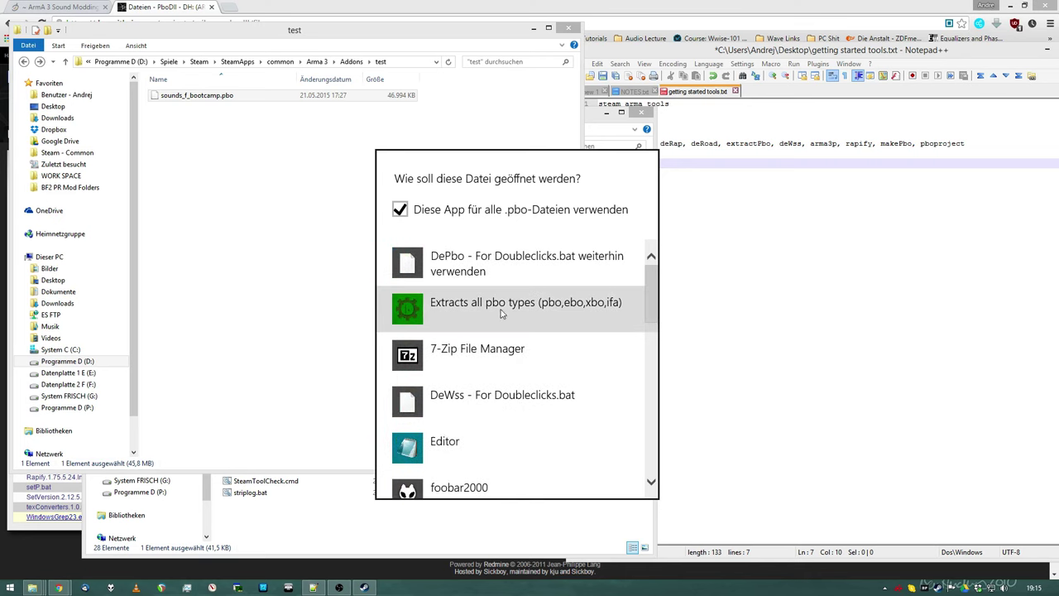
click(500, 308)
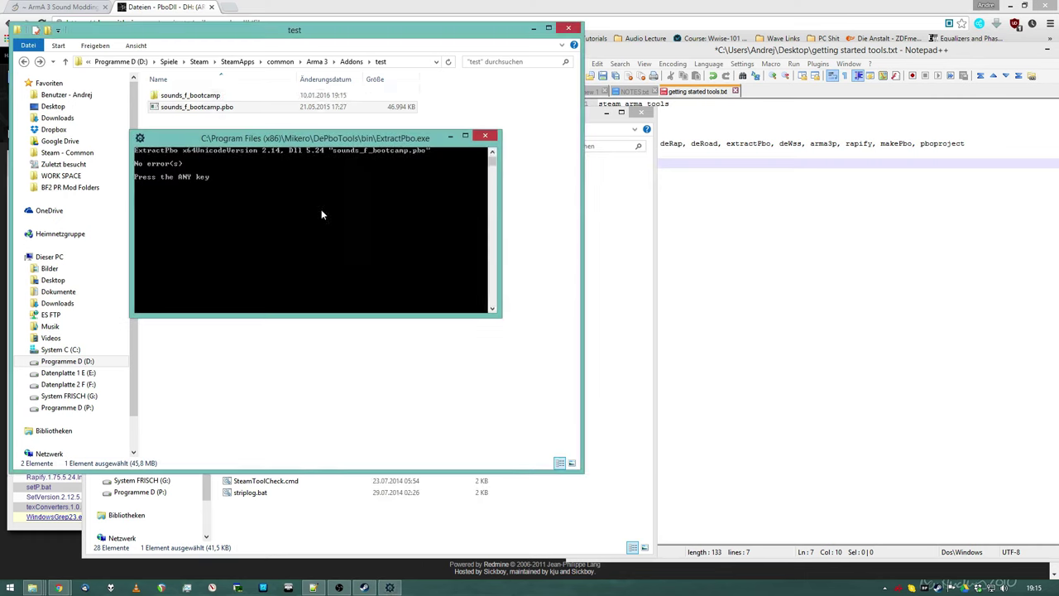
key(Return)
Open the extracted folder down to a3\sounds_f_bootcamp
click(197, 97)
double_click(197, 98)
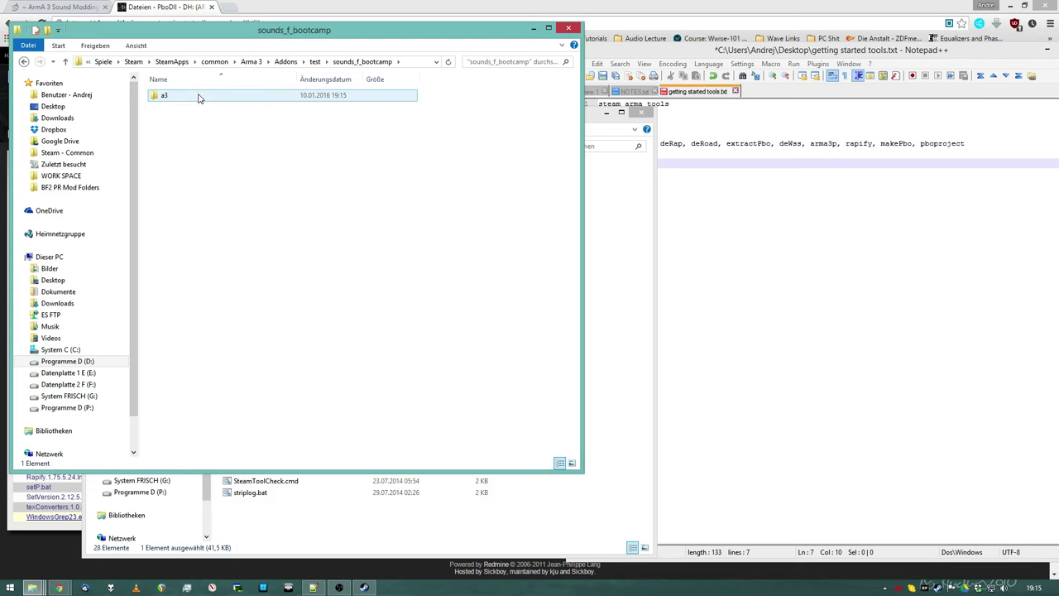
double_click(197, 98)
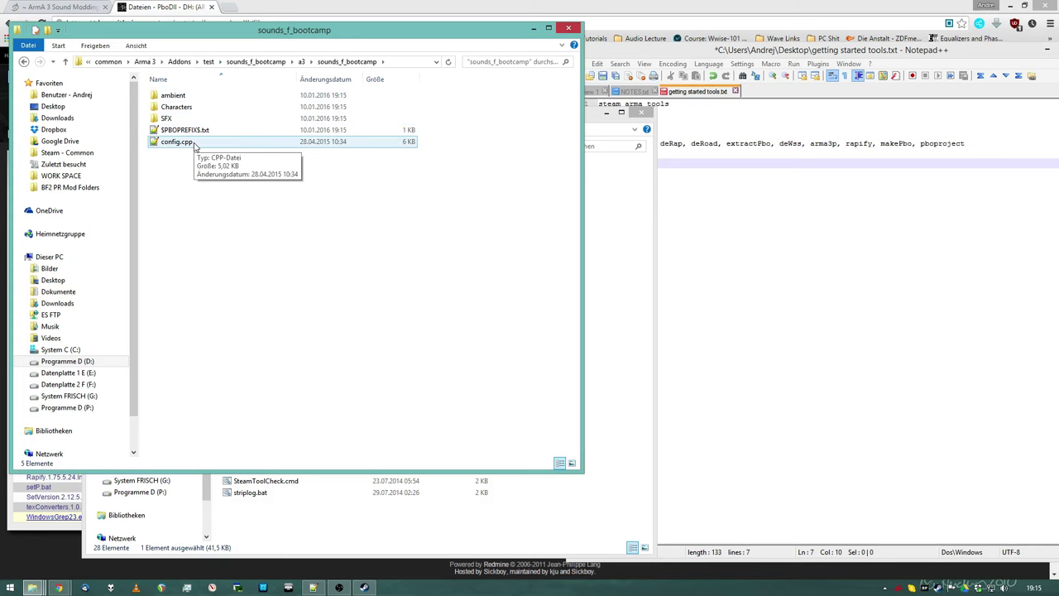
double_click(176, 142)
scroll(769, 247, down, 5)
scroll(769, 248, up, 5)
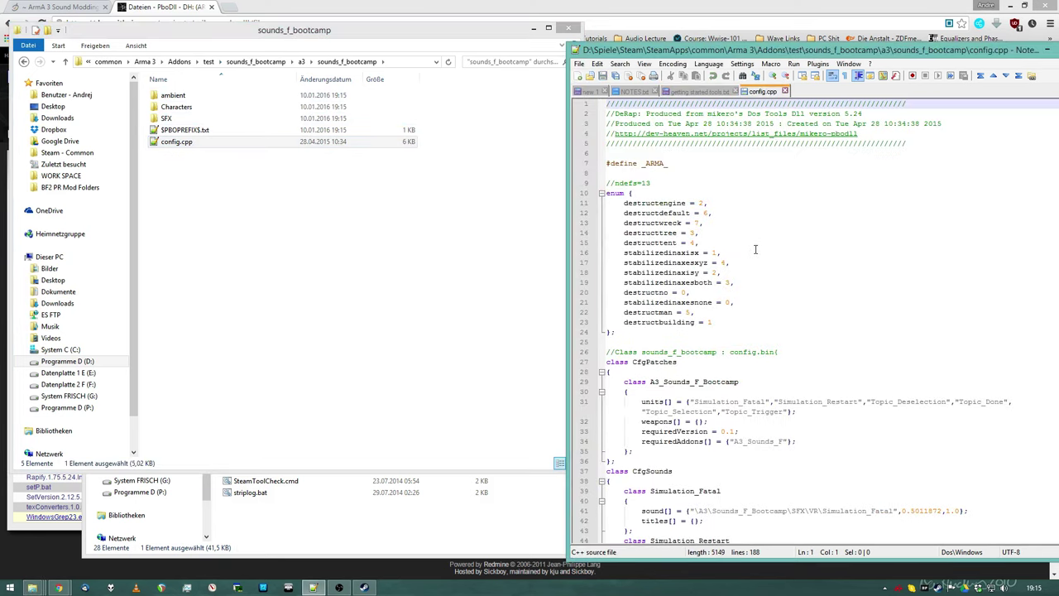
key(ctrl+w)
double_click(176, 141)
click(718, 273)
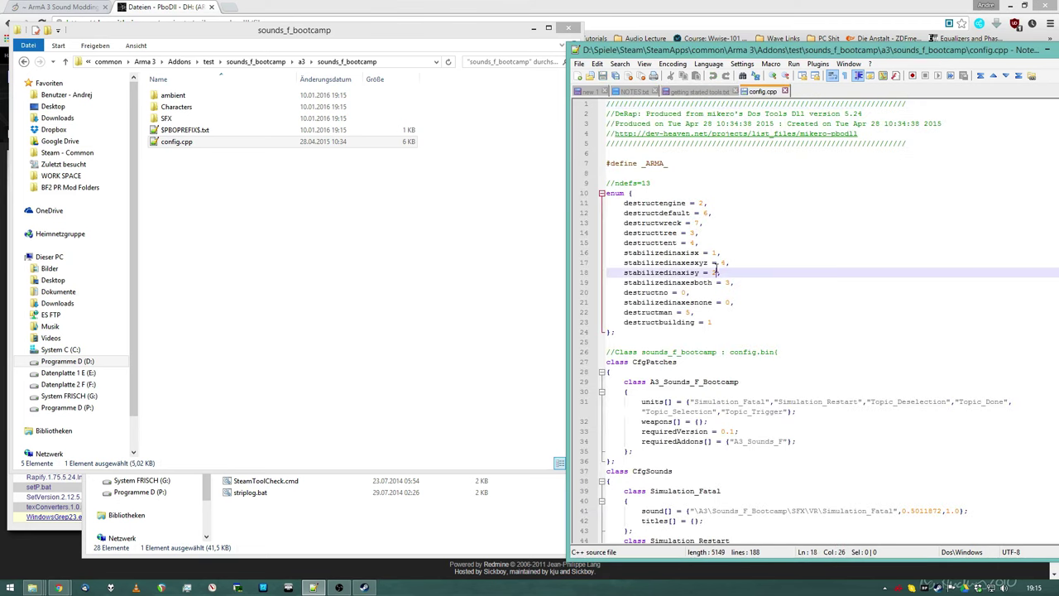
scroll(729, 277, down, 6)
scroll(729, 276, down, 5)
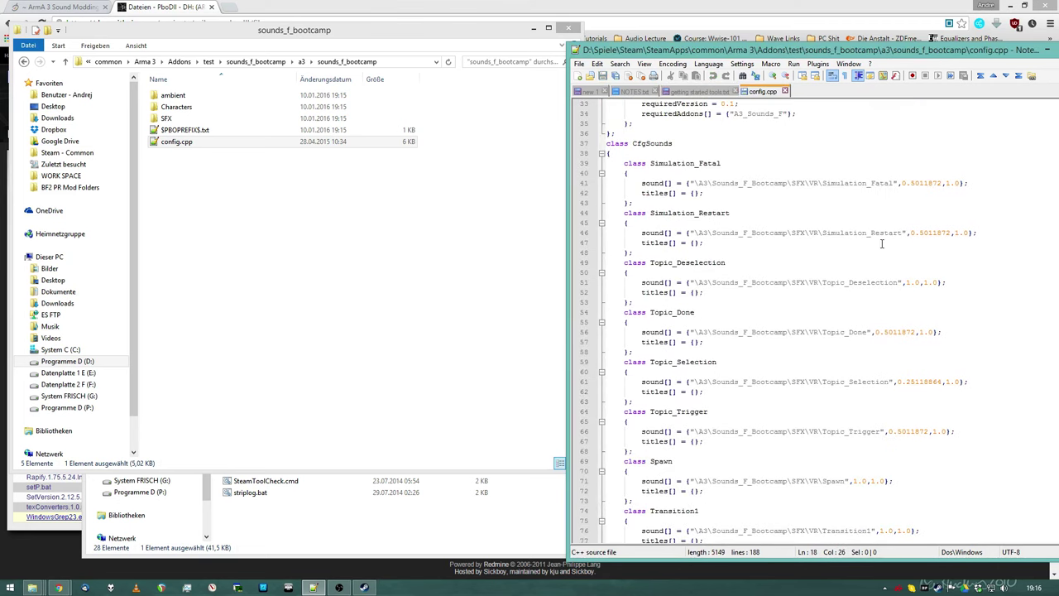
middle_click(770, 93)
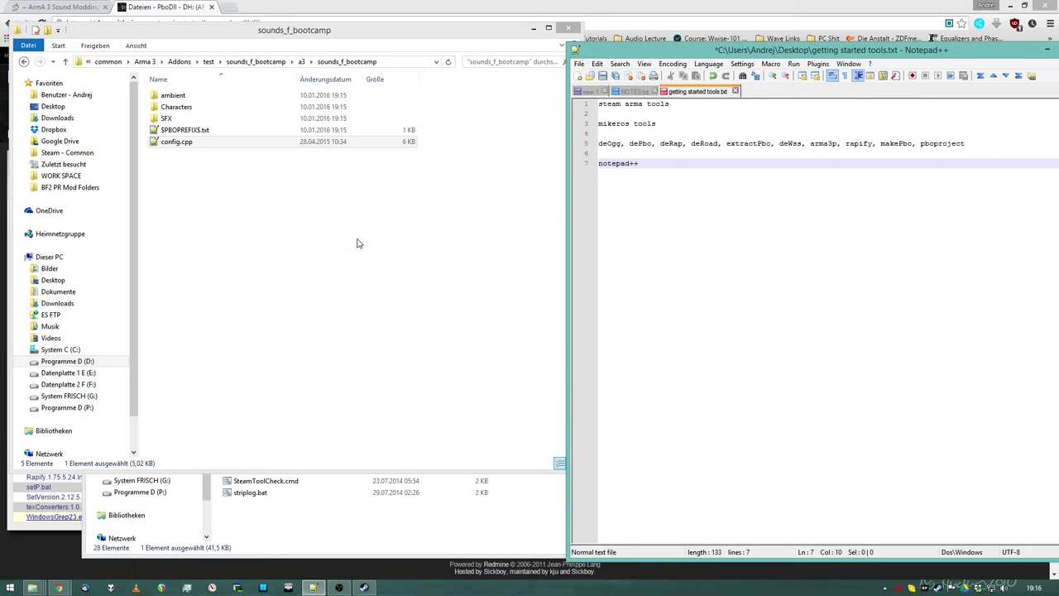
Open the ambient folder and bring up the context menu for vr_ambient.wss
click(360, 241)
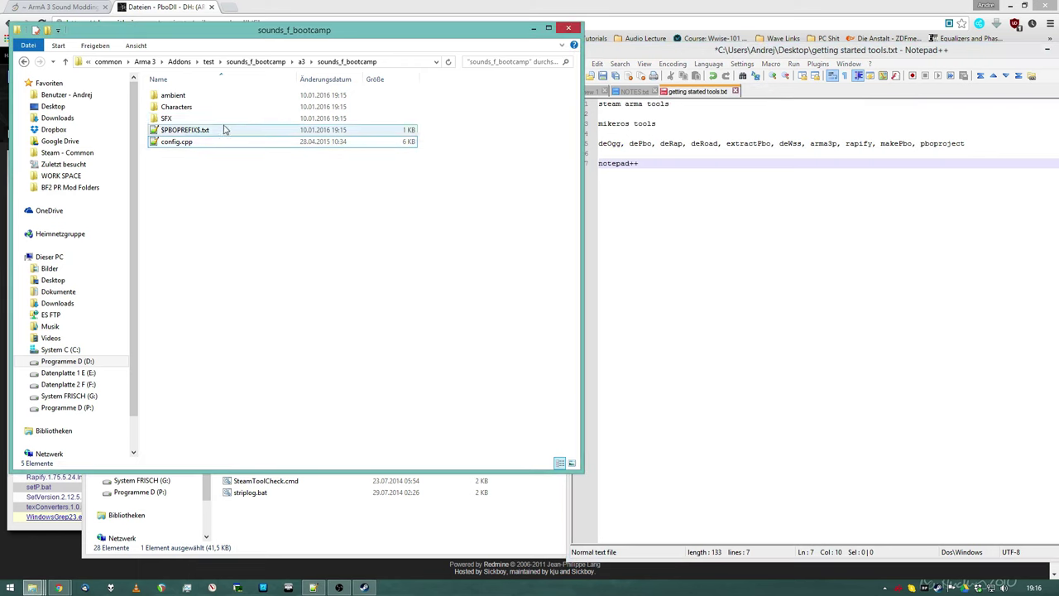
double_click(173, 95)
click(229, 99)
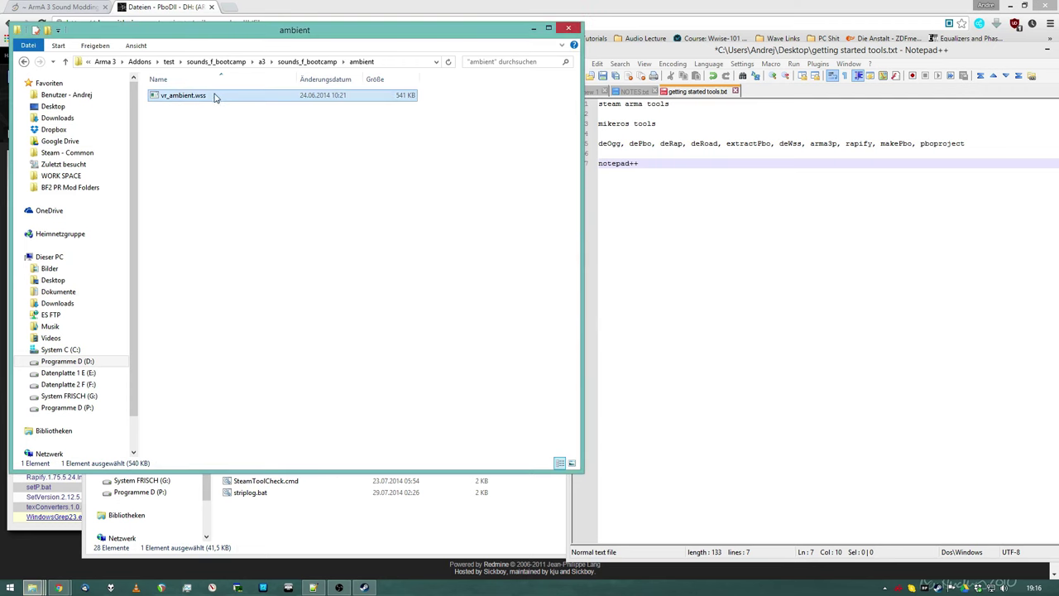
right_click(212, 94)
mouse_move(265, 191)
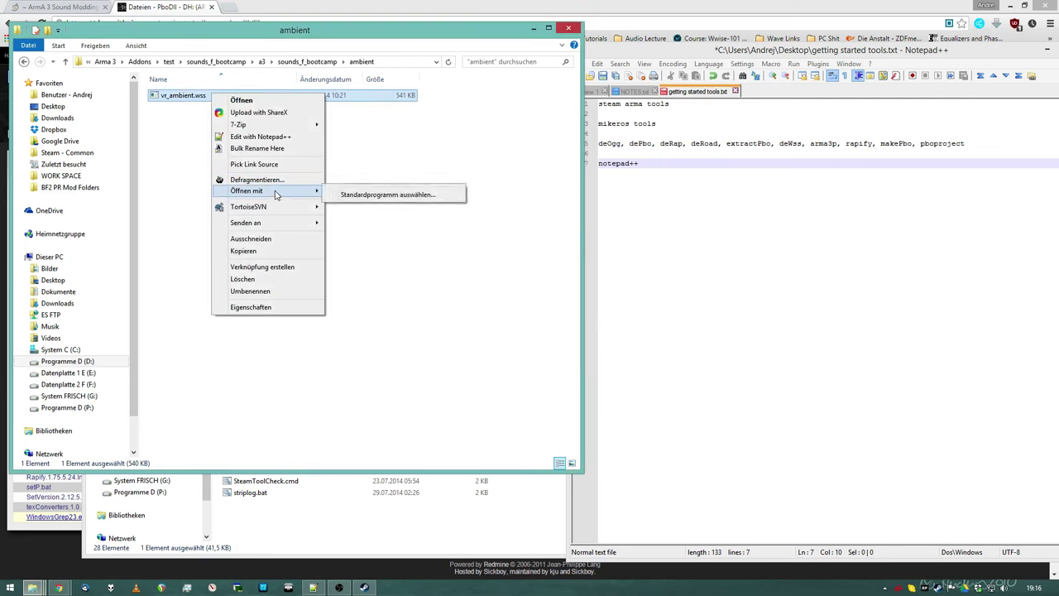
Open a second Explorer window and browse to Arma 3 Tools on the D drive
click(367, 169)
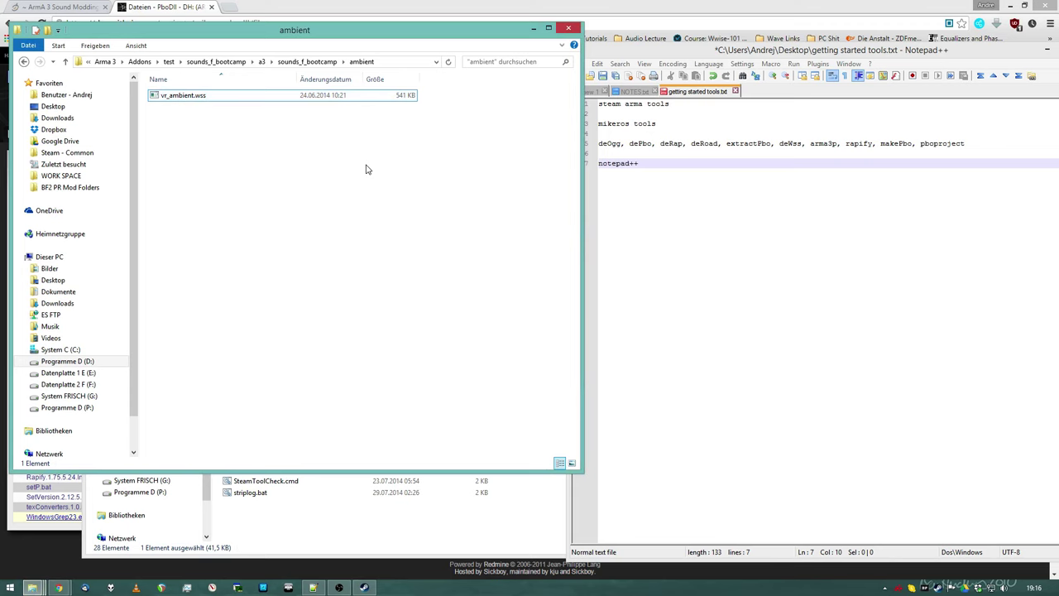
key(super+e)
drag(461, 131, 664, 131)
click(660, 277)
double_click(659, 277)
click(357, 251)
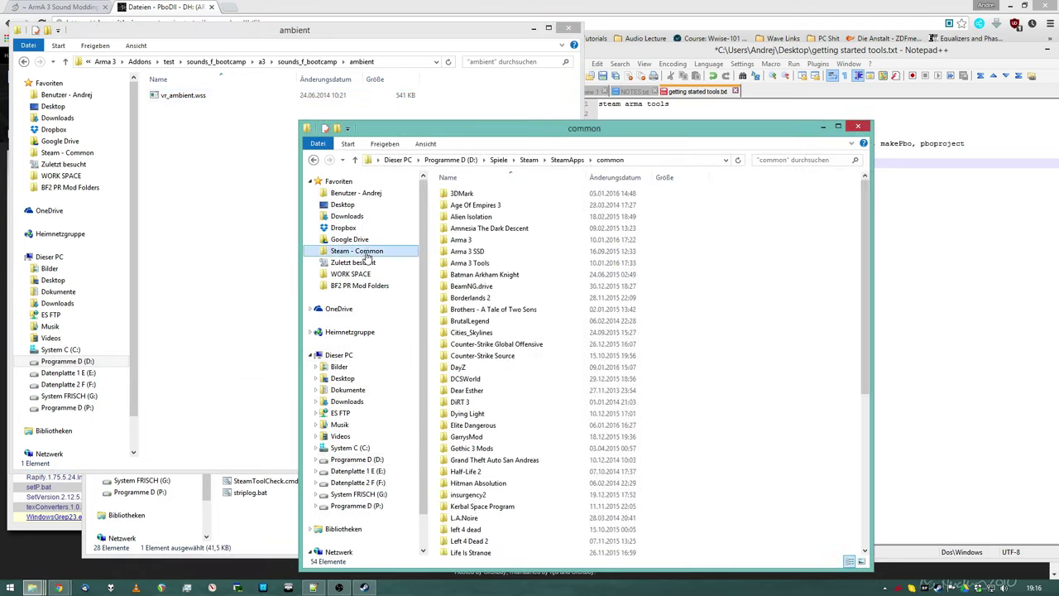
double_click(483, 265)
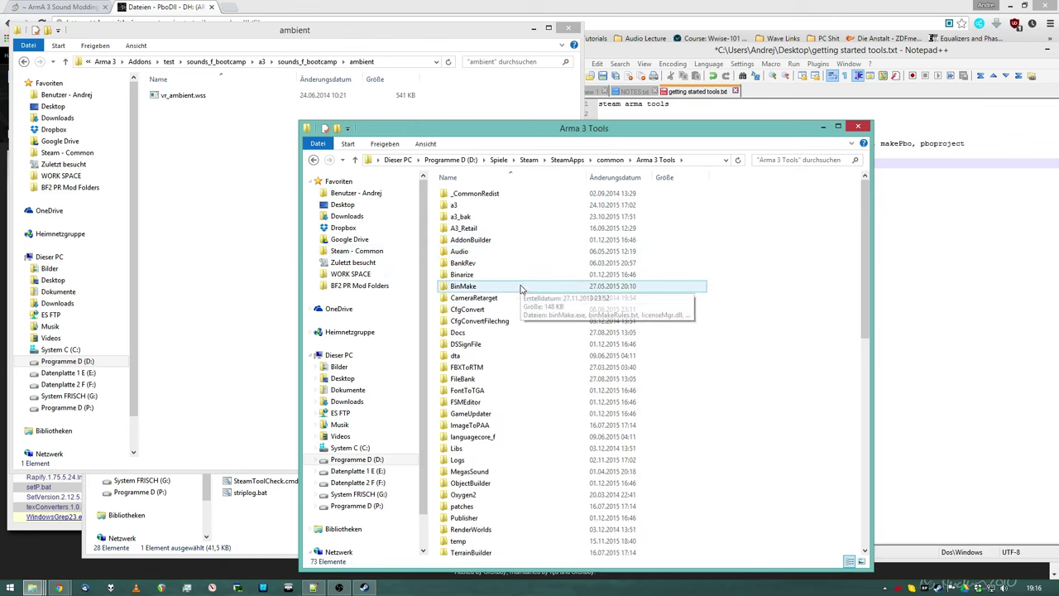
Open the Audio folder with WSSDecoder and WAVToWSS and place it beside the ambient folder
click(521, 355)
scroll(522, 339, down, 4)
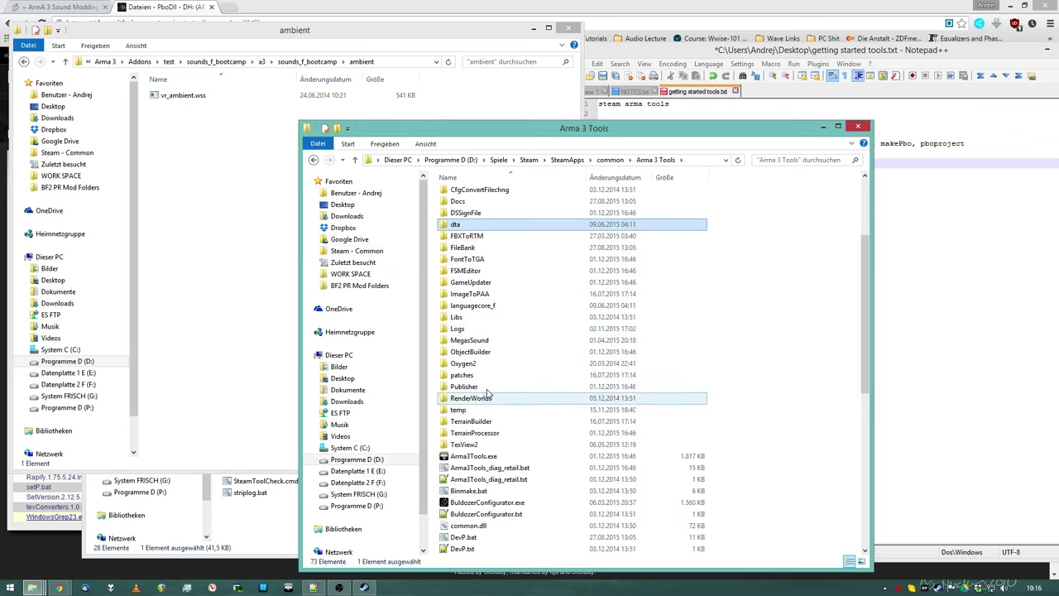
click(496, 456)
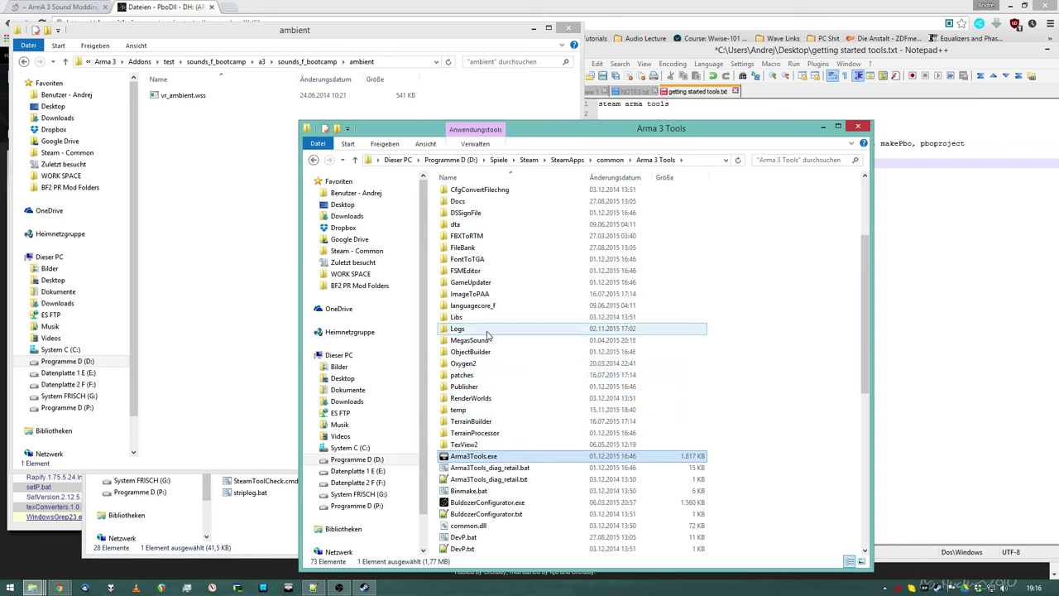
scroll(492, 331, up, 2)
scroll(492, 323, up, 2)
double_click(484, 251)
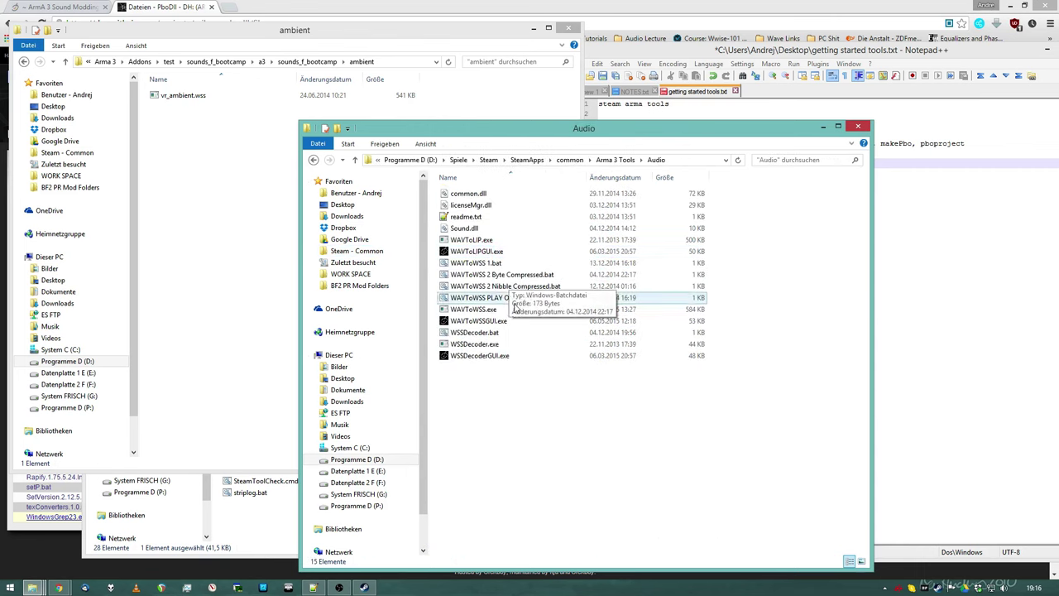
drag(494, 128, 589, 117)
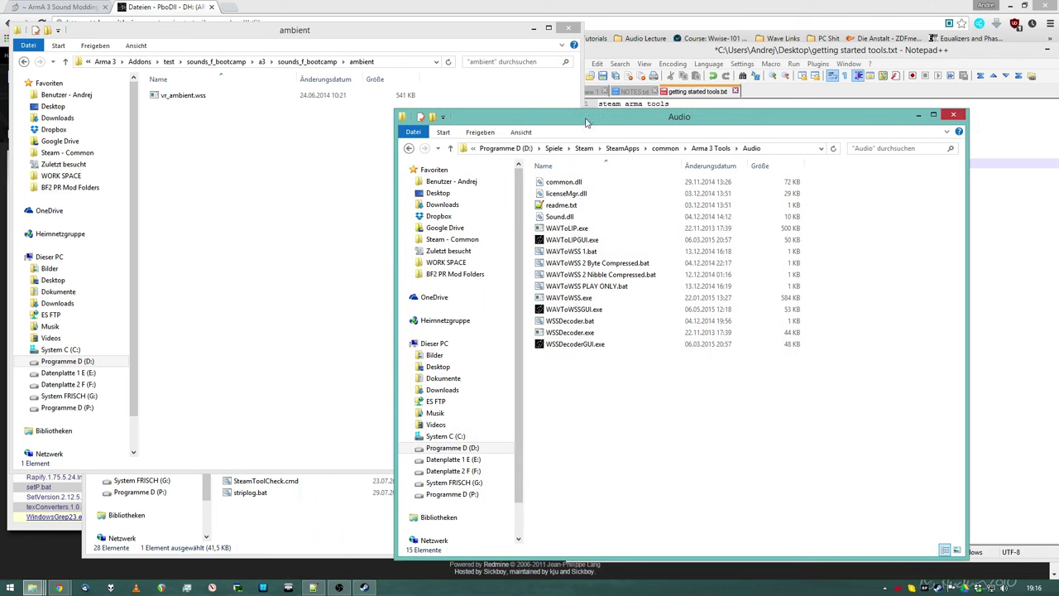
drag(208, 101, 525, 210)
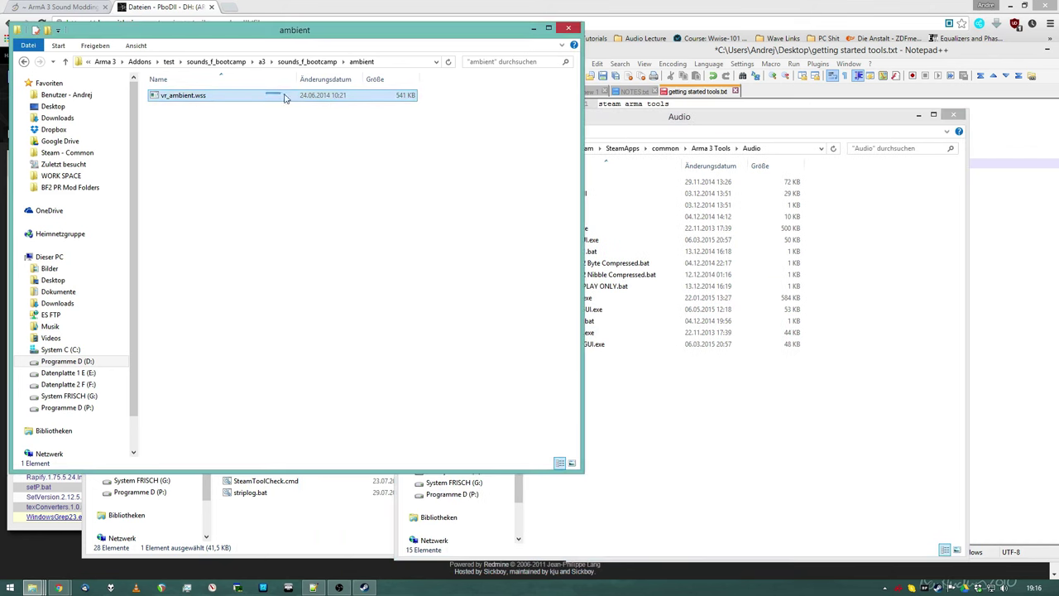
Play vr_ambient.wss by dropping it onto WAVToWSS.exe
click(640, 122)
drag(640, 123, 757, 125)
drag(183, 95, 708, 303)
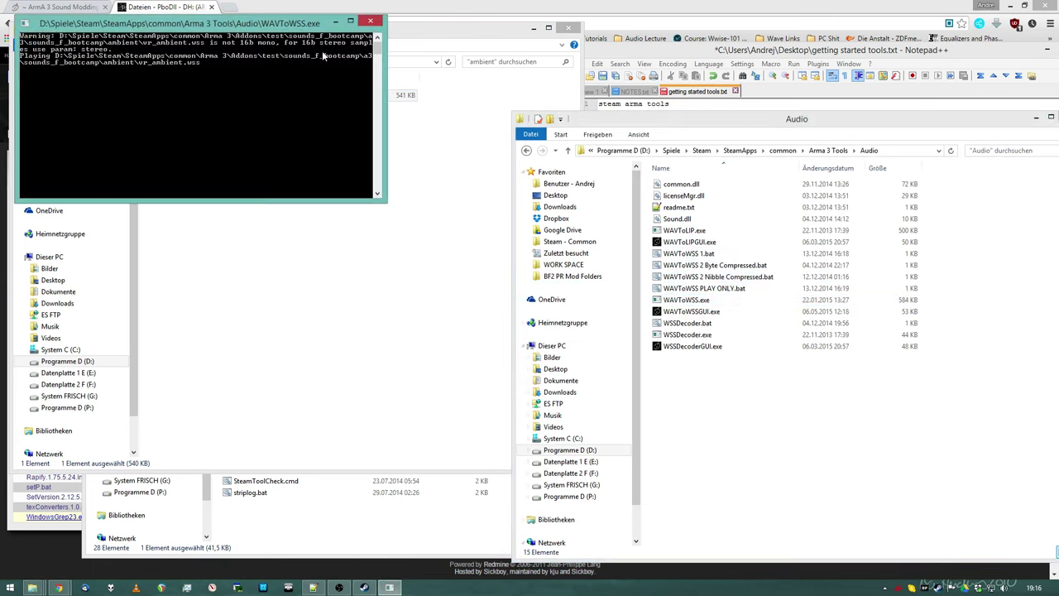
right_click(182, 99)
mouse_move(217, 195)
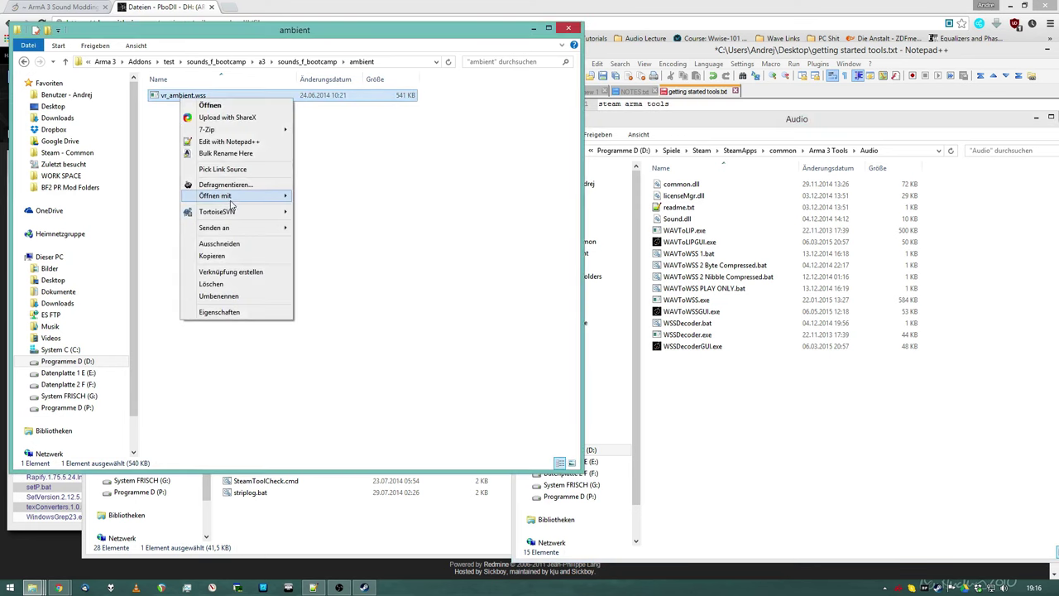
click(425, 257)
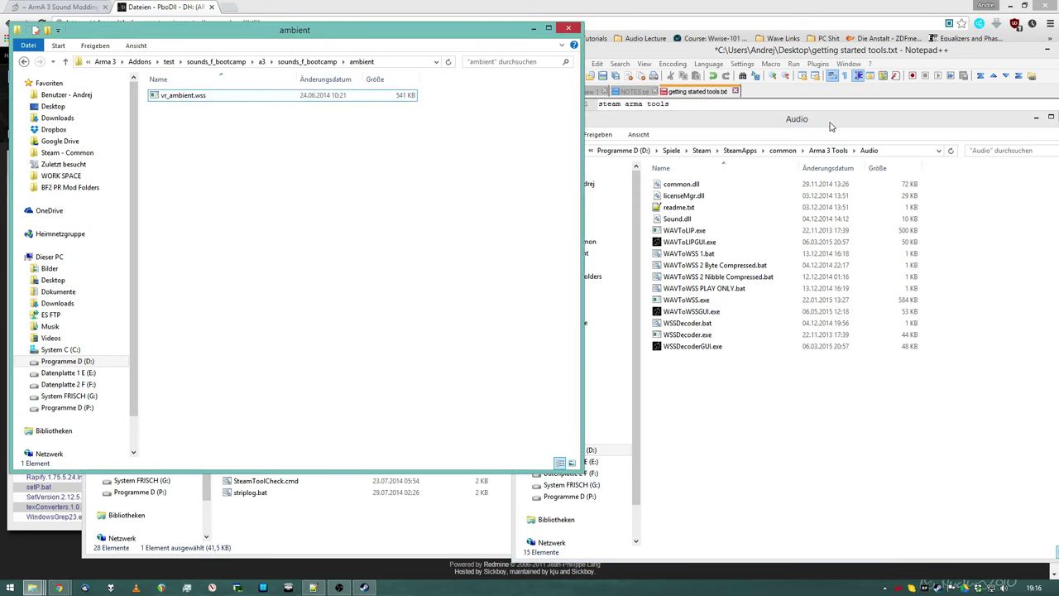
Close the Arma 3 Tools Audio folder window
click(826, 123)
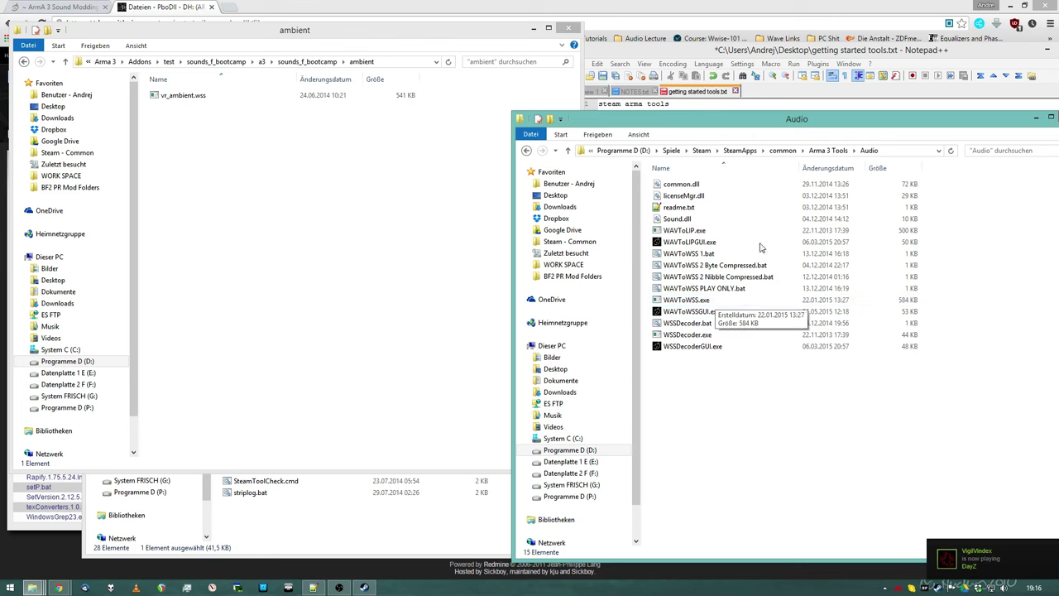
drag(1055, 123, 958, 128)
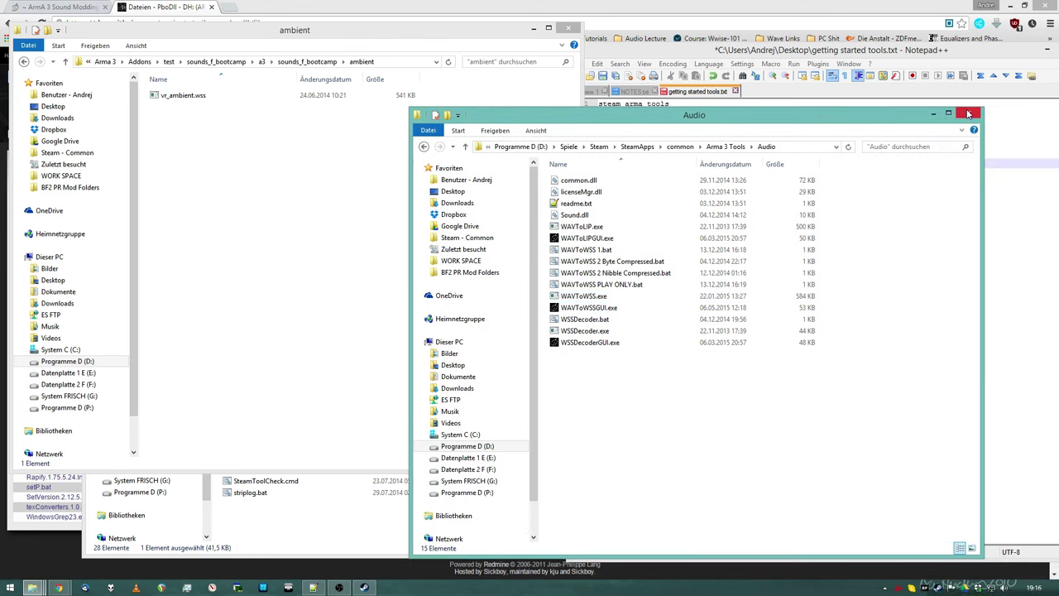
click(970, 113)
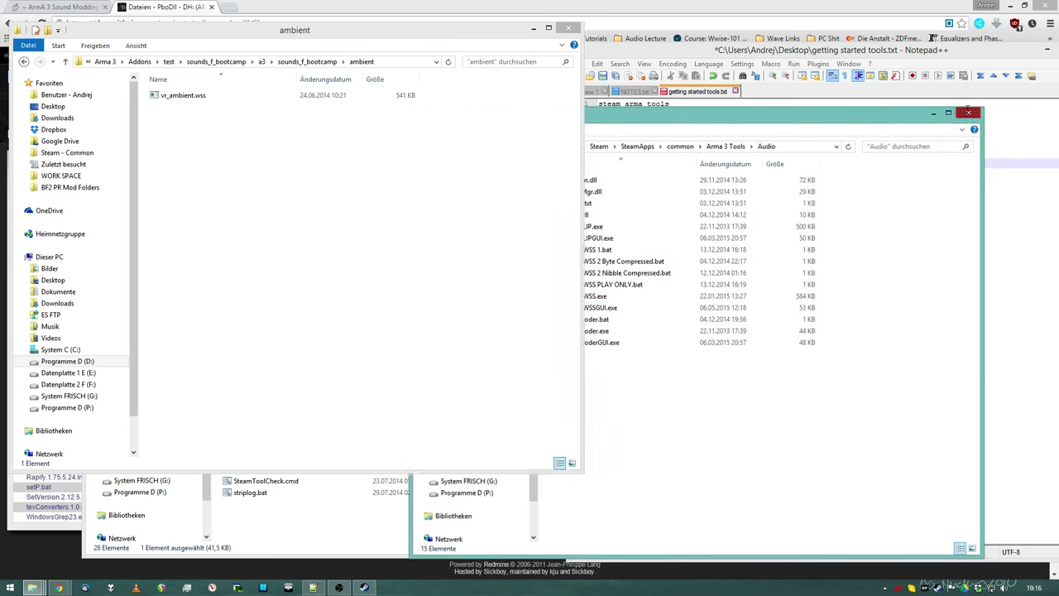
Convert vr_ambient.wss to vr_ambient.wav with DeWss and play the new WAV
key(super)
text(dewss)
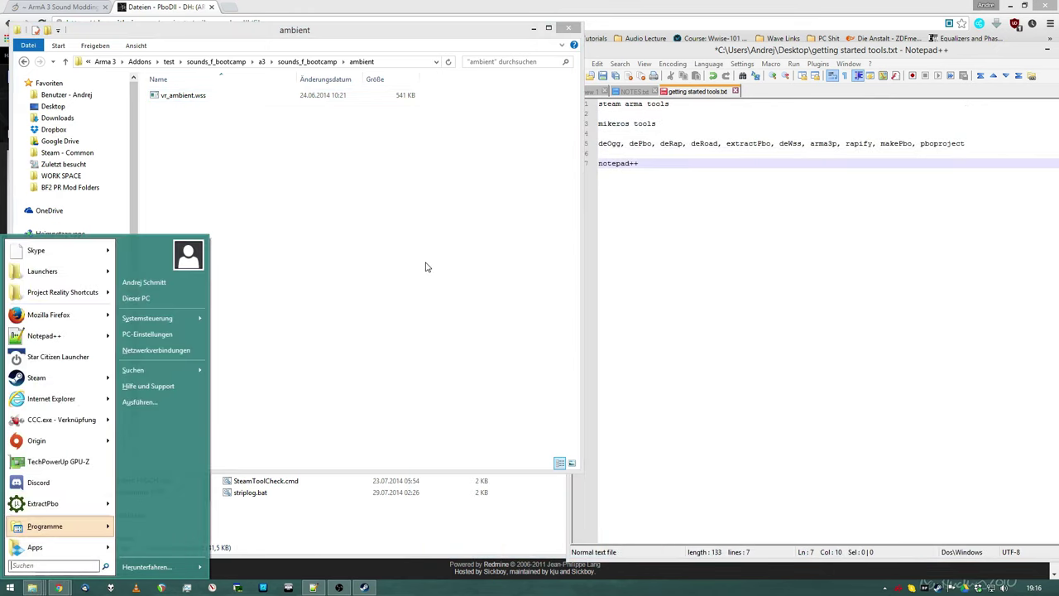
key(Return)
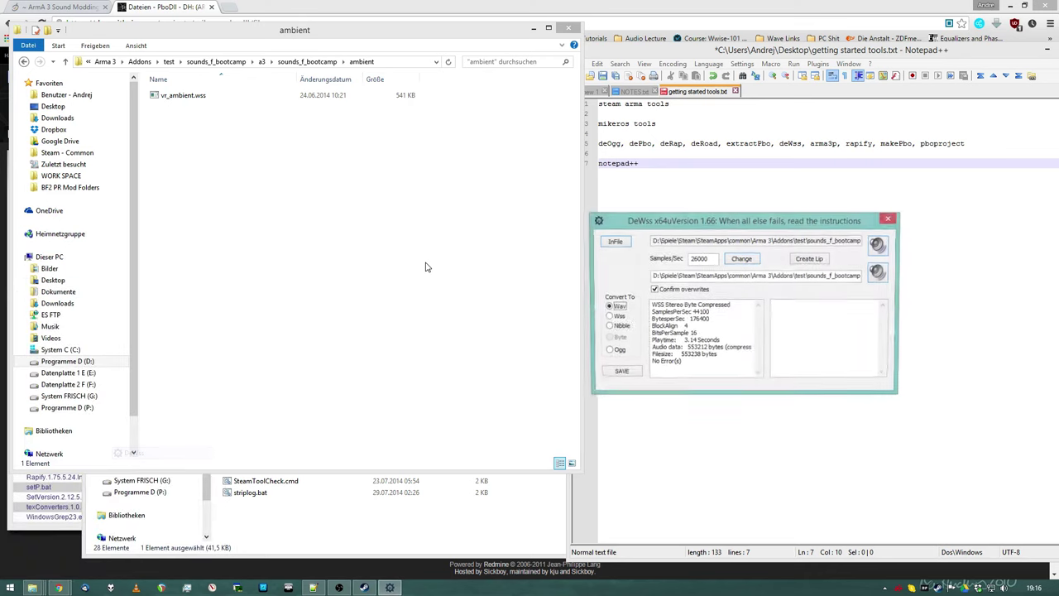
drag(666, 222, 625, 225)
click(174, 99)
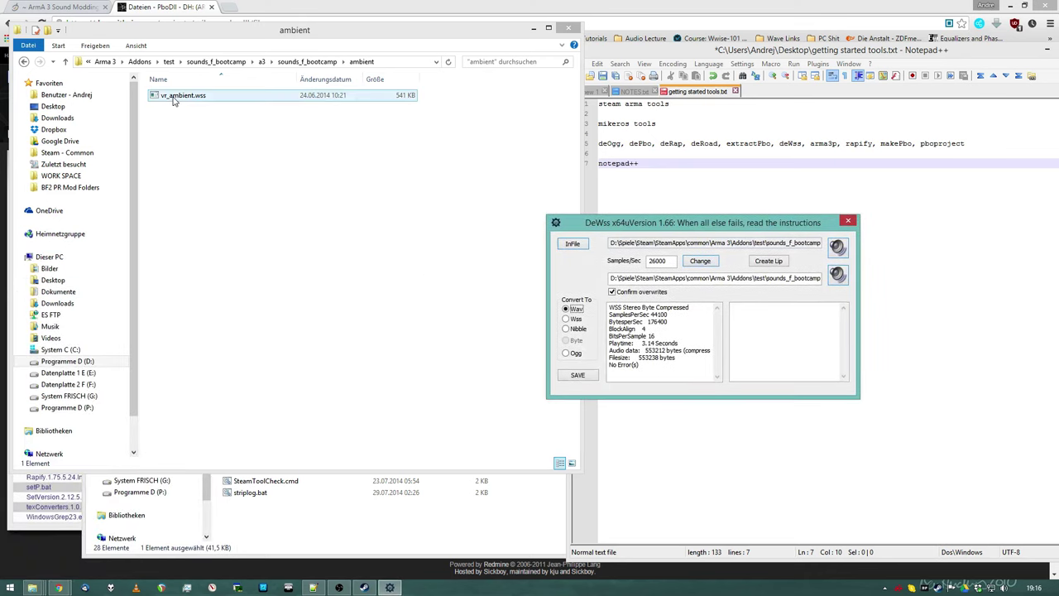
mouse_move(174, 99)
mouse_down()
mouse_move(466, 225)
mouse_move(597, 302)
mouse_up()
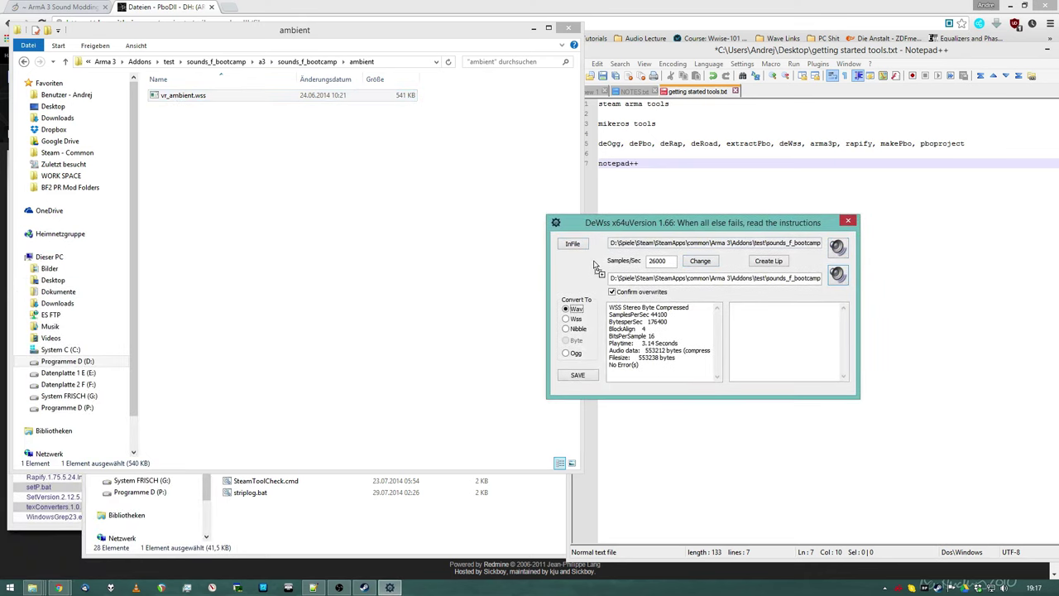
click(590, 374)
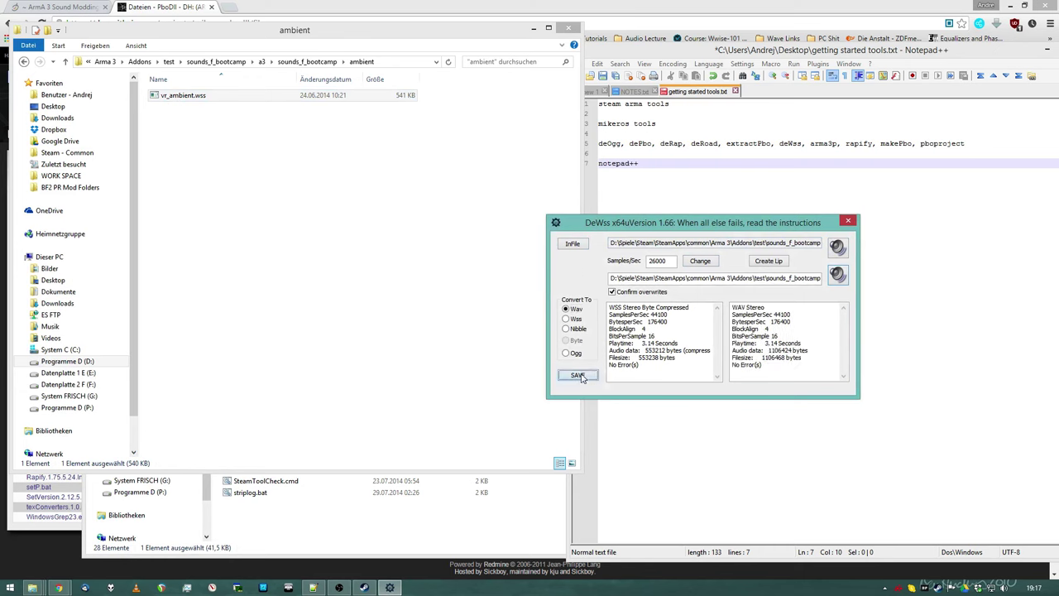
click(199, 106)
double_click(182, 96)
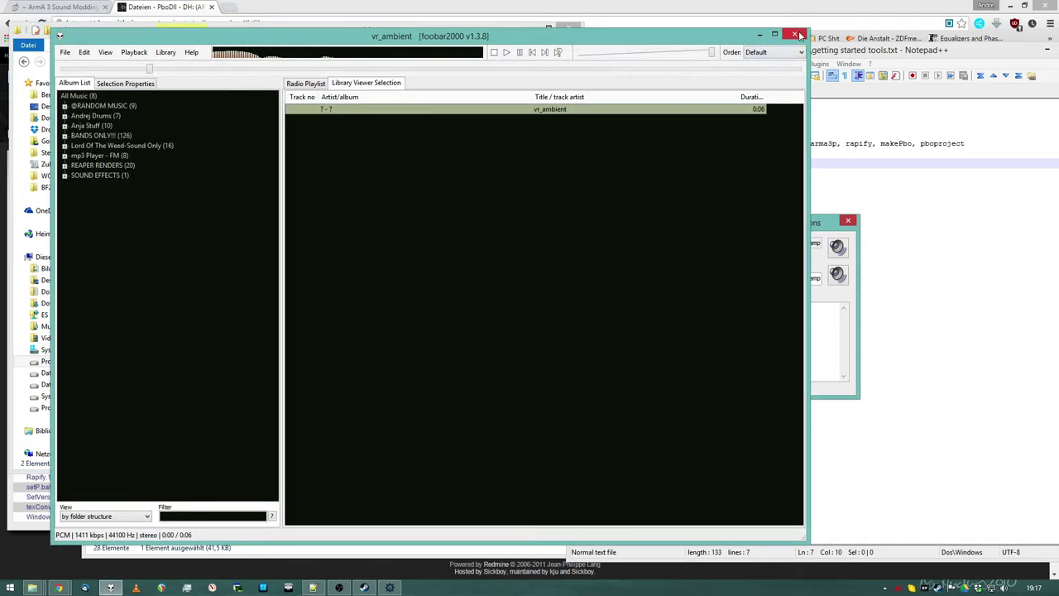
Replay the original vr_ambient.wss and the converted vr_ambient.wav to compare them
click(799, 35)
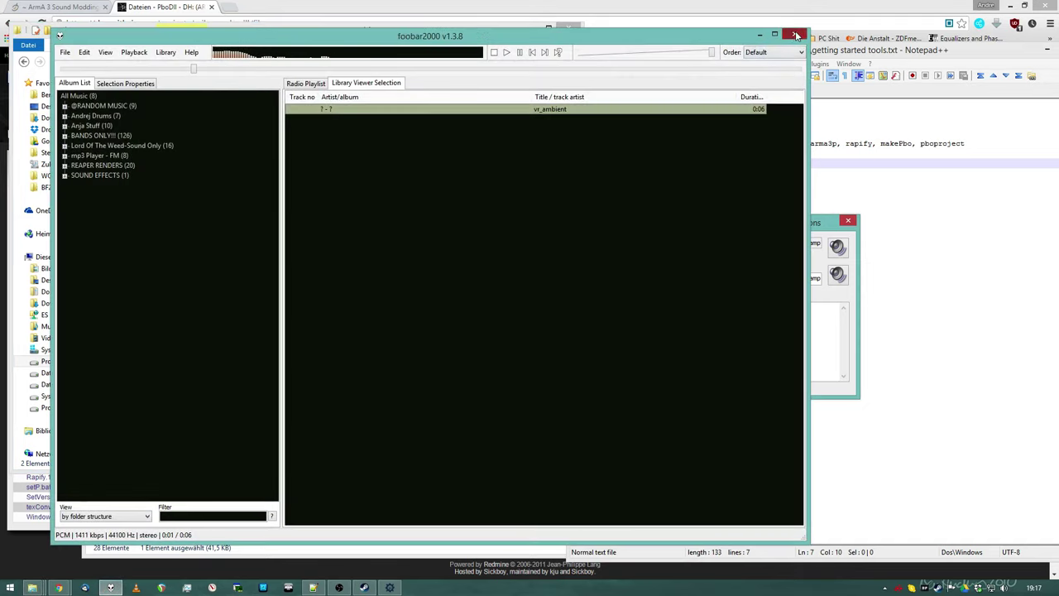
double_click(200, 106)
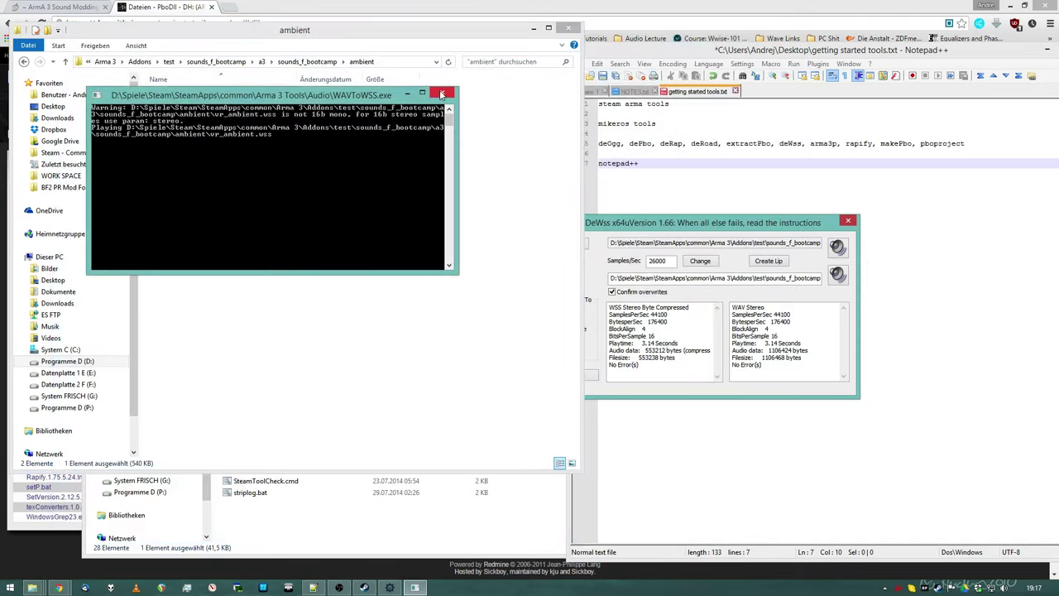
click(442, 94)
click(634, 236)
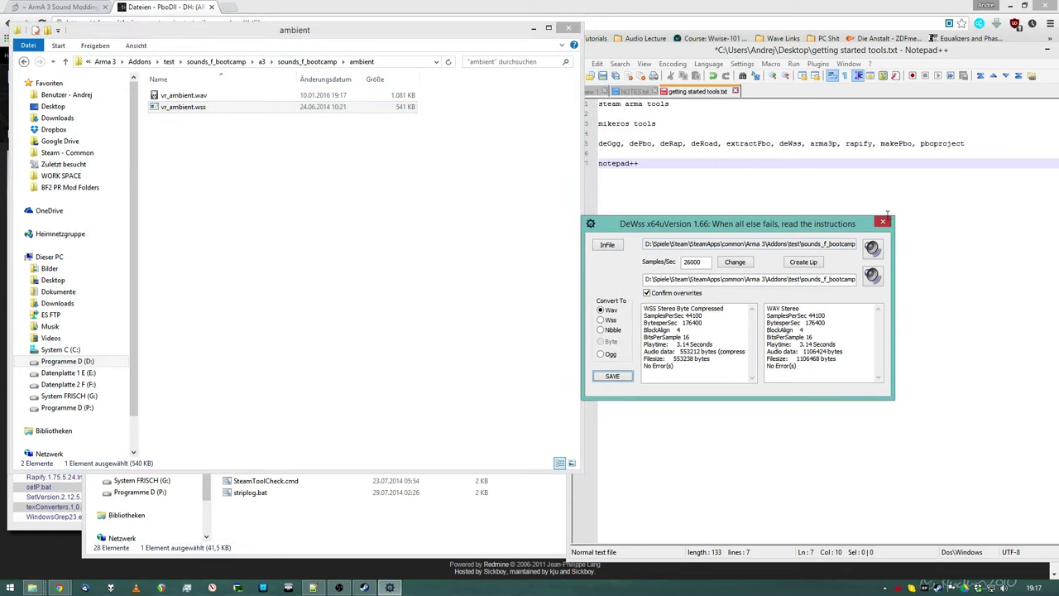
click(197, 112)
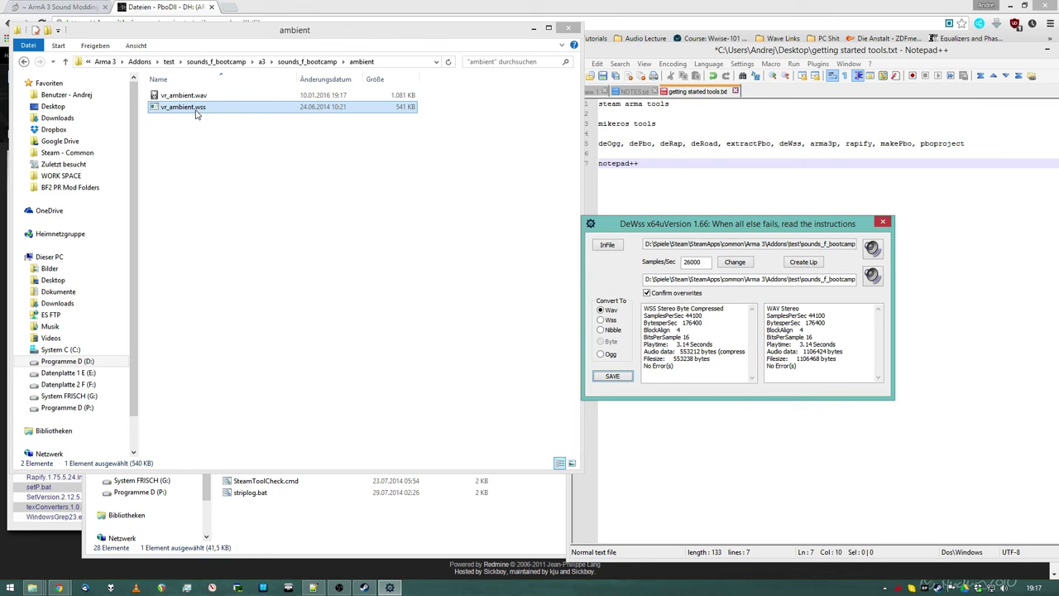
double_click(196, 112)
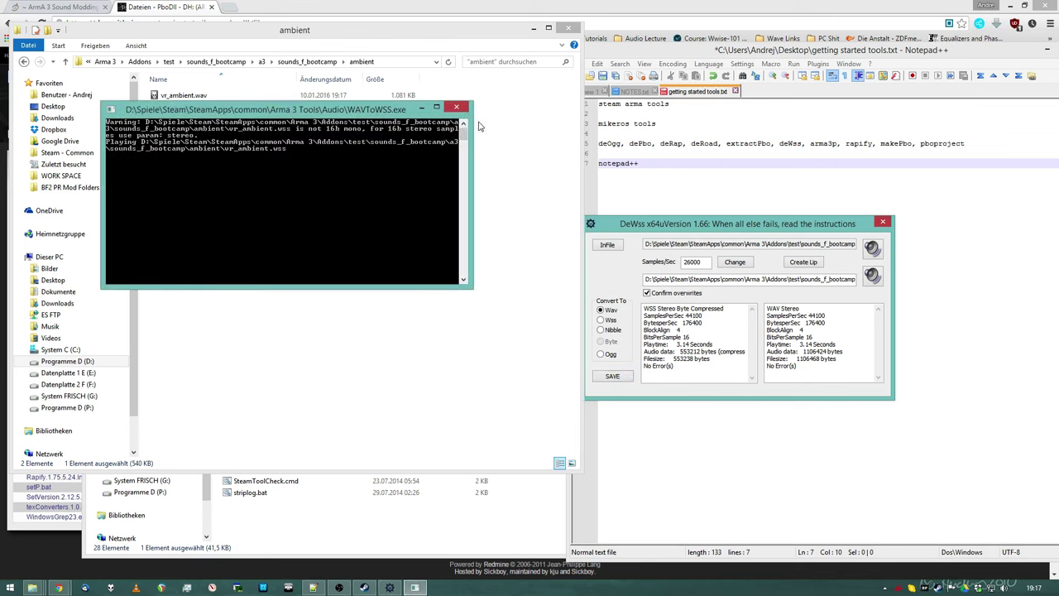
click(458, 110)
click(187, 96)
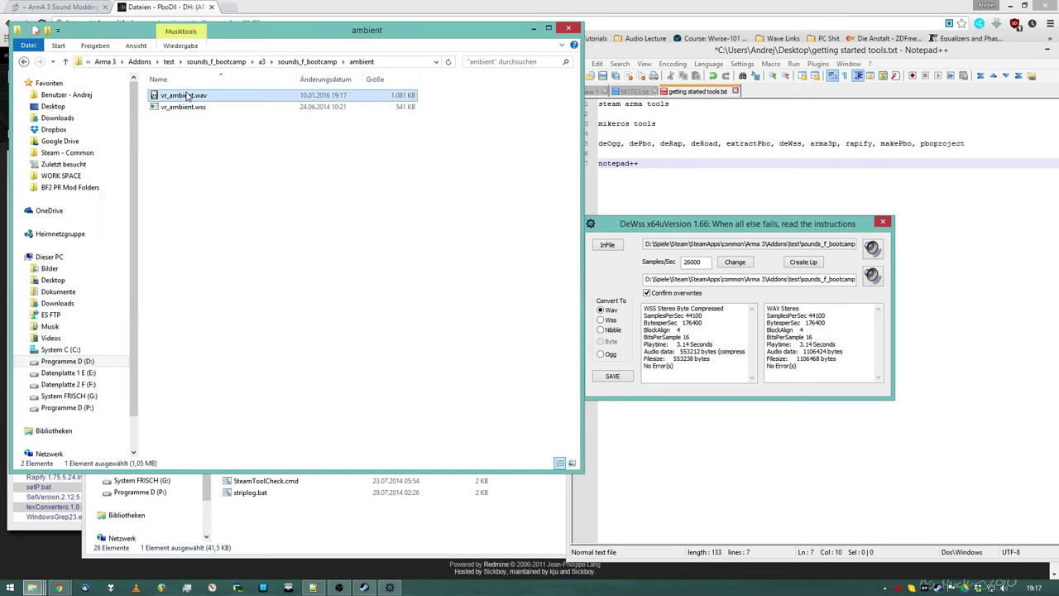
double_click(188, 96)
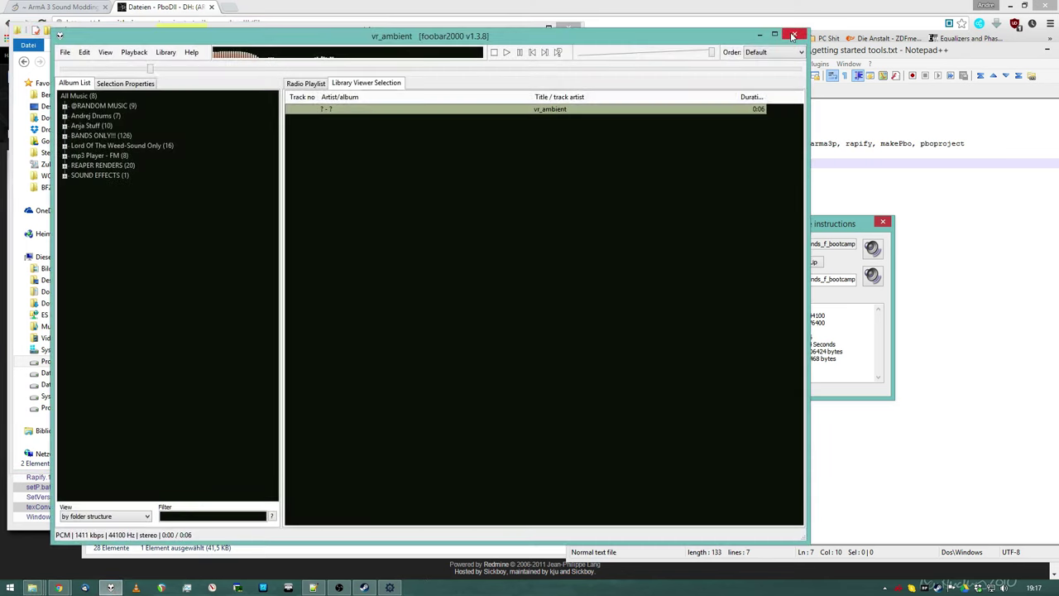
click(794, 36)
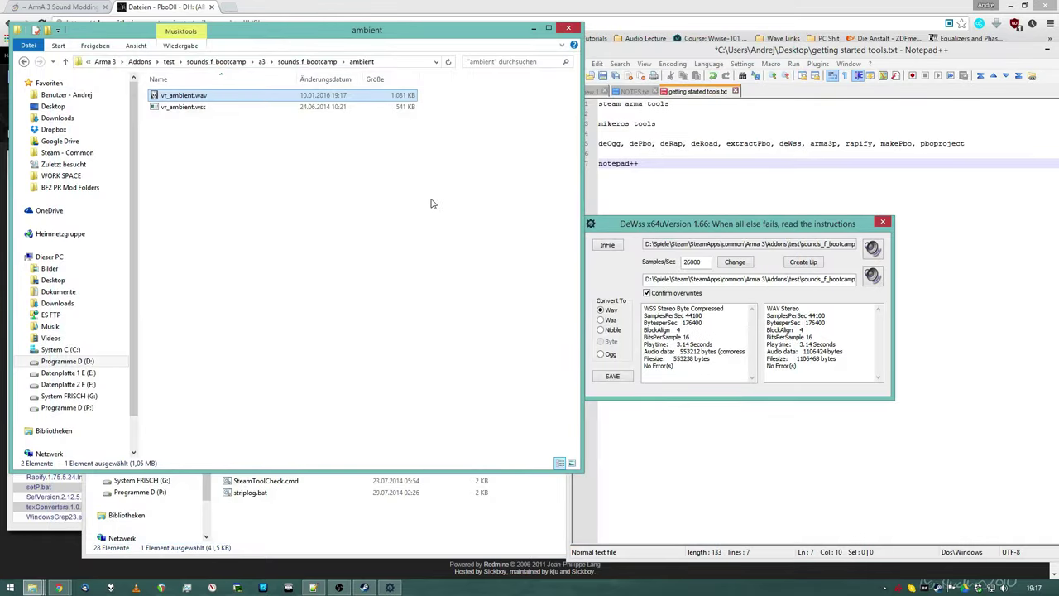
Close DeWss and permanently delete the extracted sounds_f_bootcamp folder with Shift+Delete
click(884, 223)
key(BackSpace)
key(BackSpace)
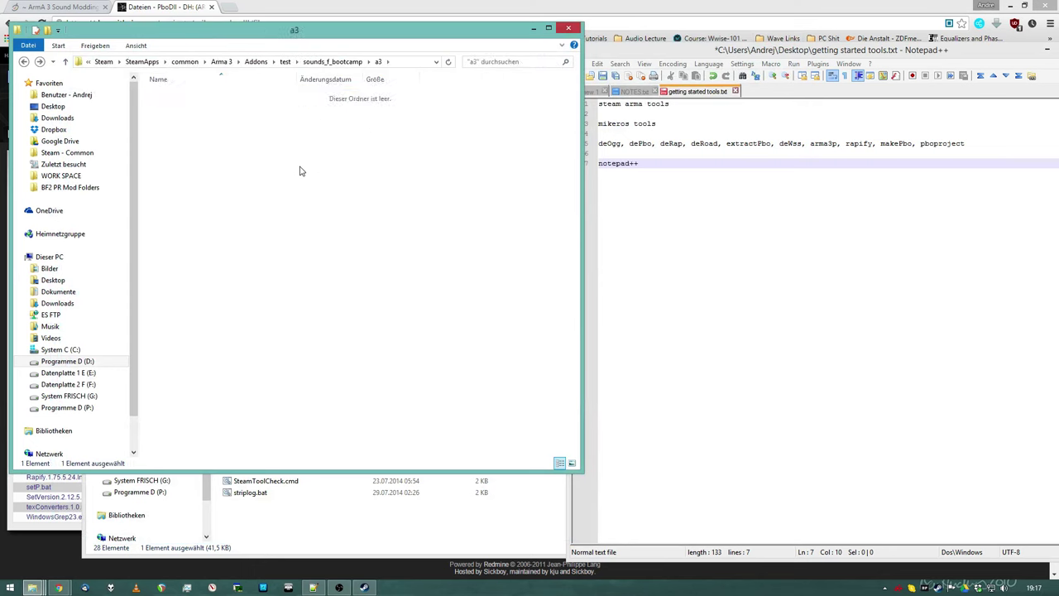
key(BackSpace)
key(BackSpace)
key(shift+Delete)
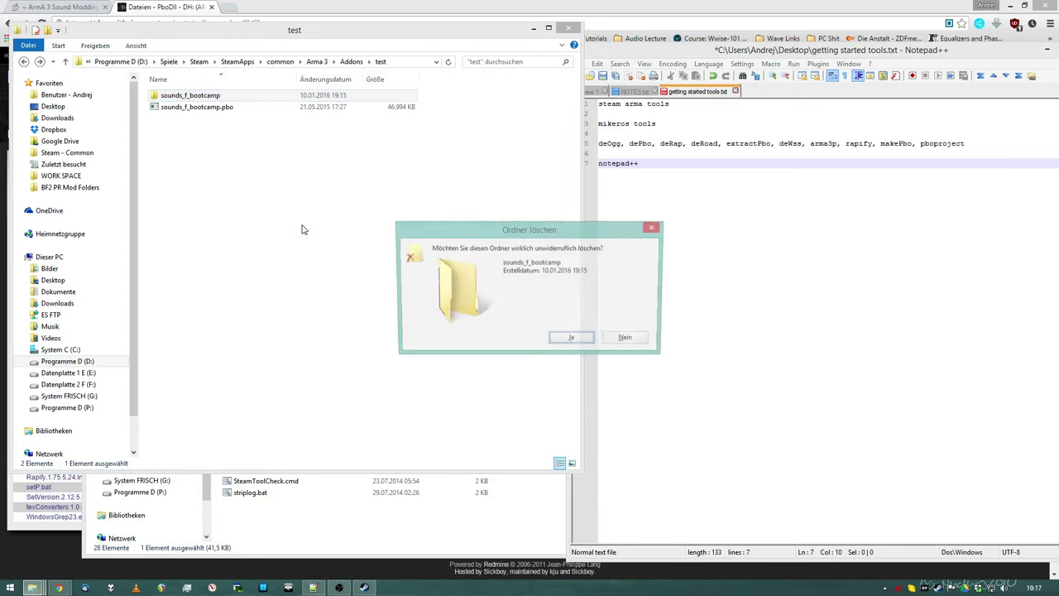